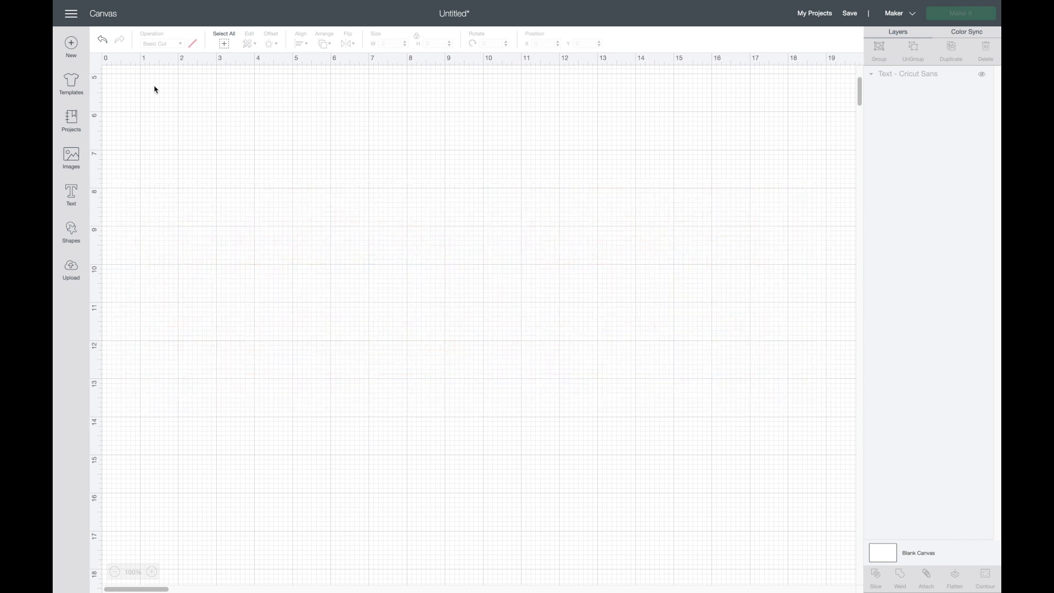
Step: Bring up the hamburger menu at the top-left of the blank canvas
click(76, 17)
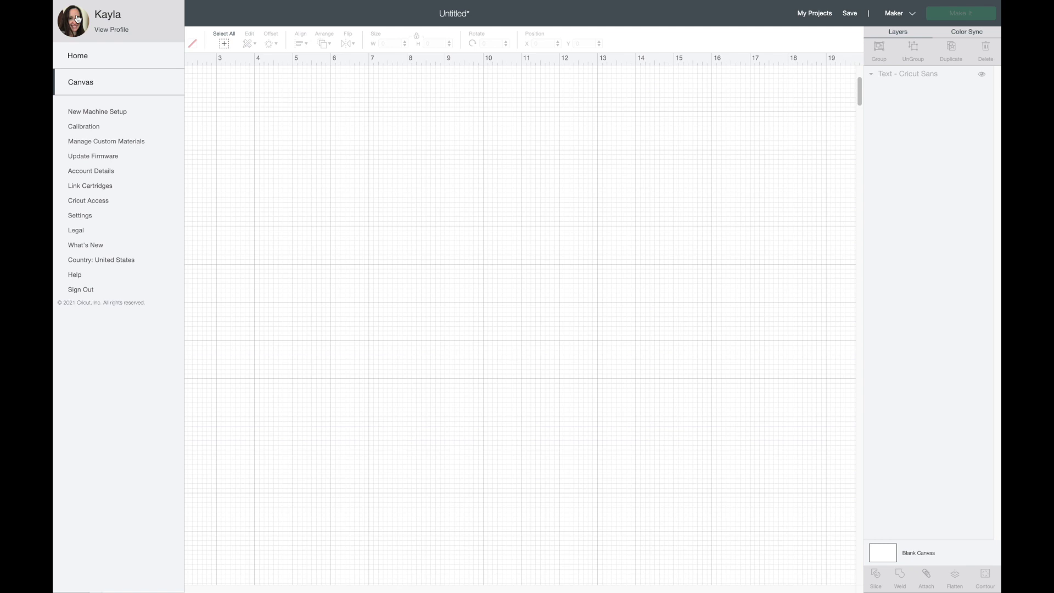
Step: Review Settings (Full Grid, Imperial units, New canvas style) and return to the canvas
click(277, 157)
click(71, 17)
click(88, 215)
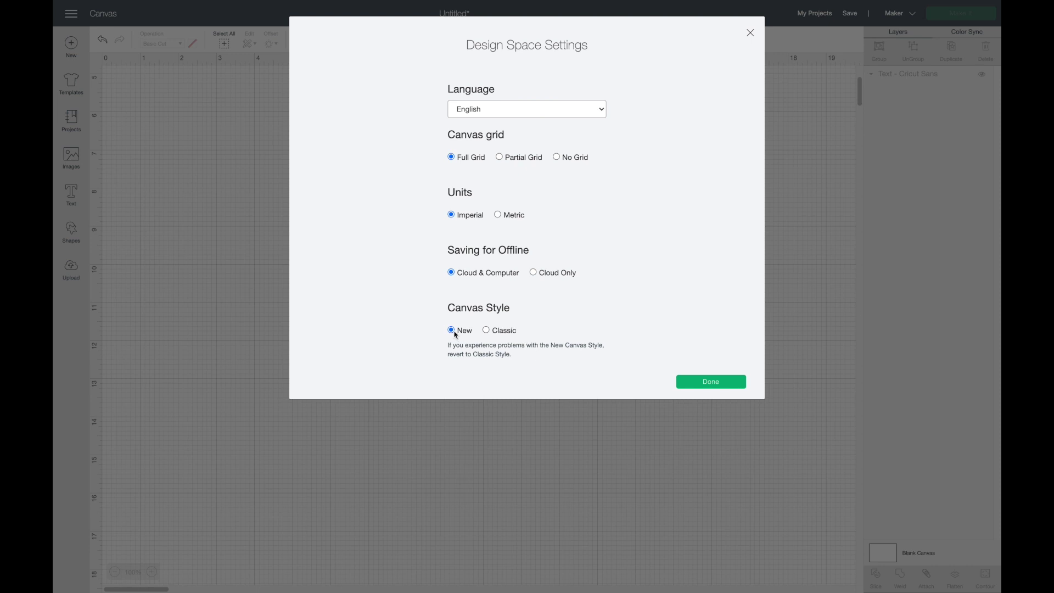
click(695, 384)
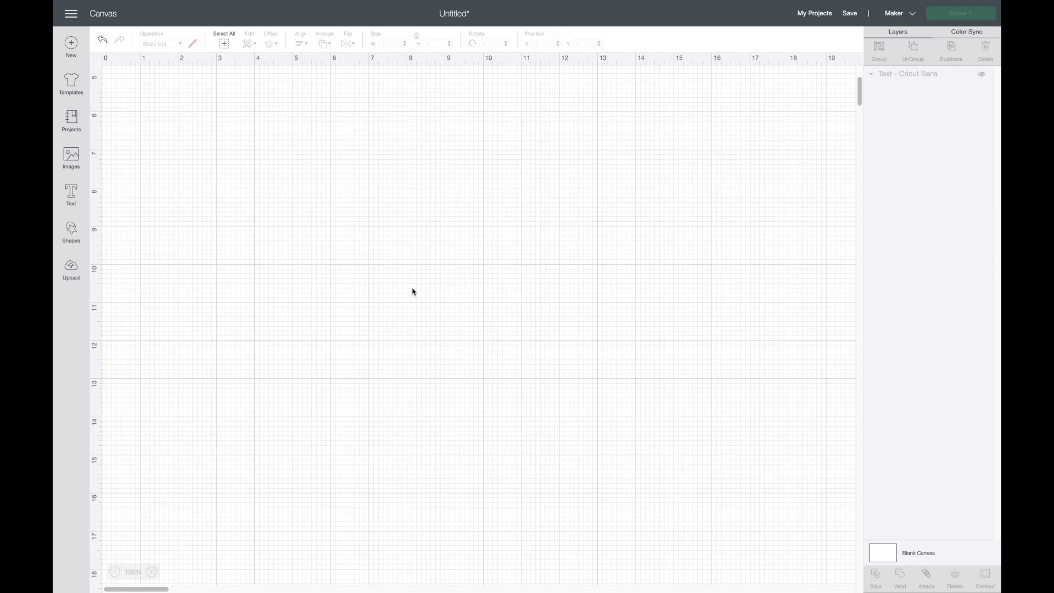
Step: Add the name as a Magnolia Sky text object, briefly trying and cancelling Offset
click(76, 199)
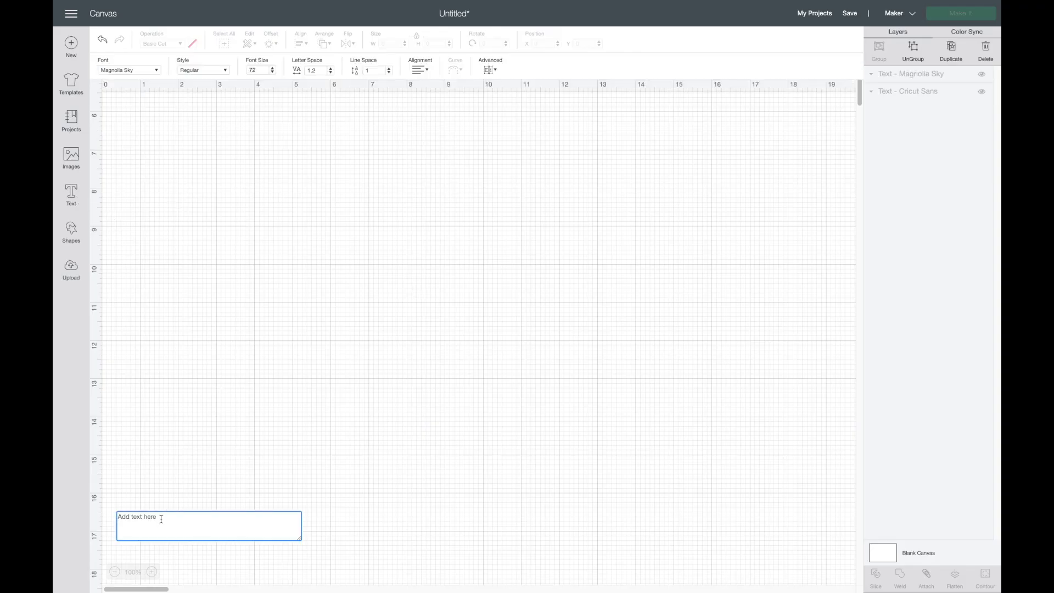
text(Kayla)
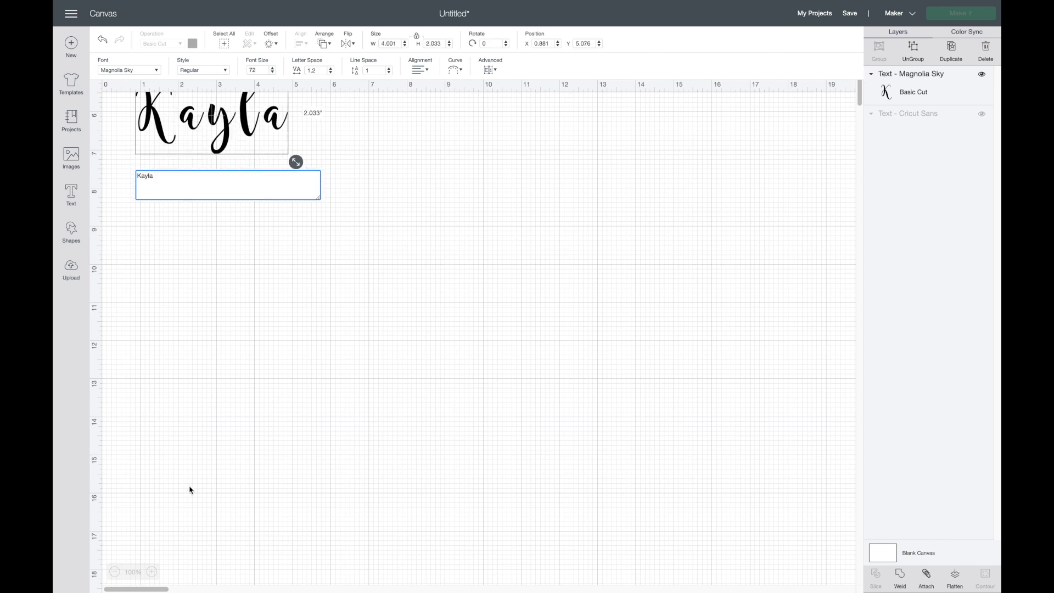
click(188, 489)
click(224, 143)
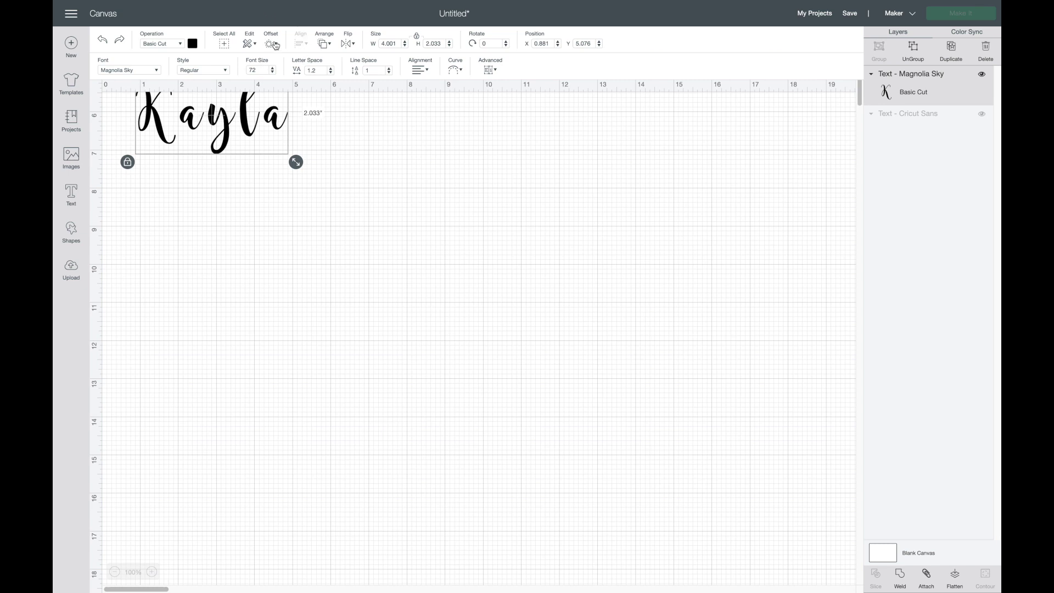
click(268, 43)
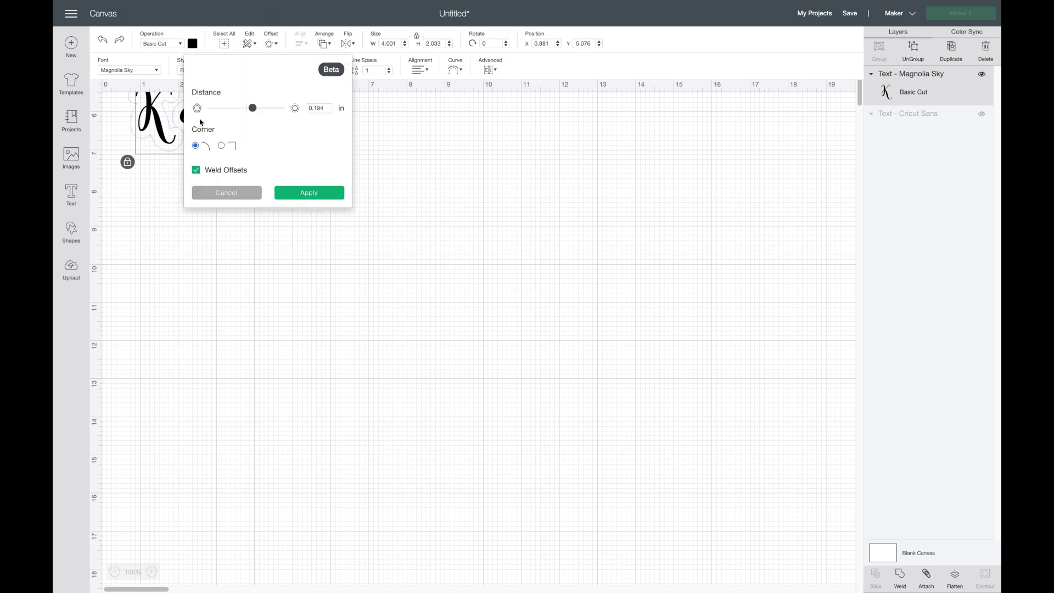
click(211, 299)
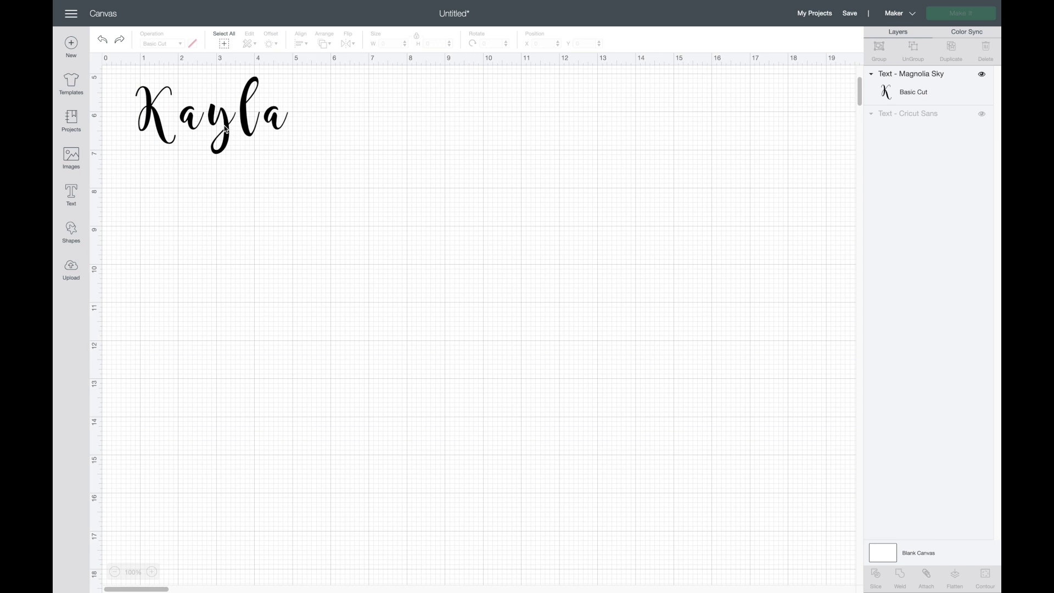
Step: Centre the name on the canvas, tighten its letter spacing and enlarge it
drag(224, 125, 431, 287)
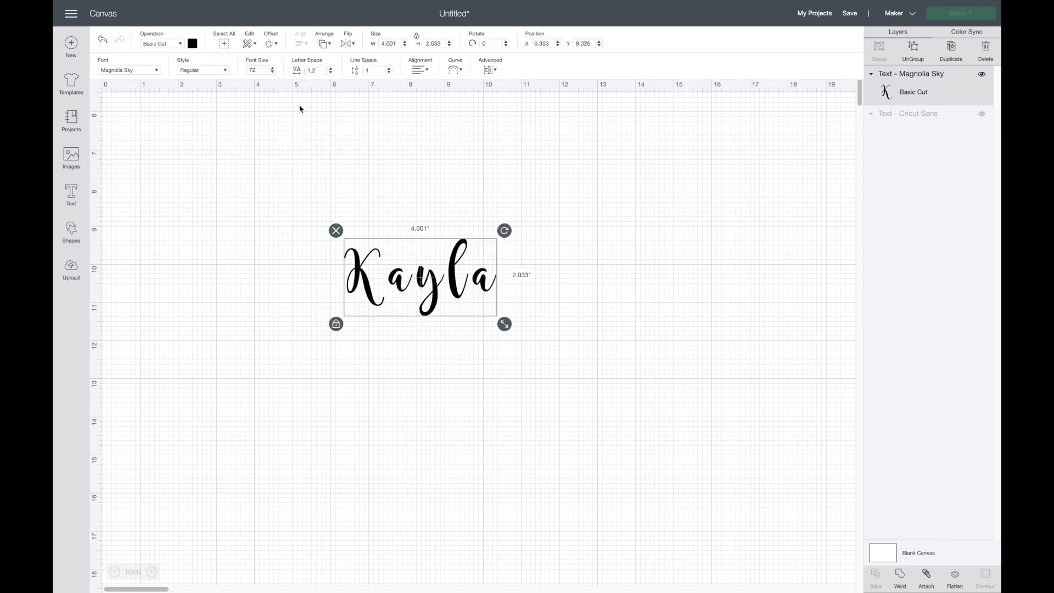
click(331, 73)
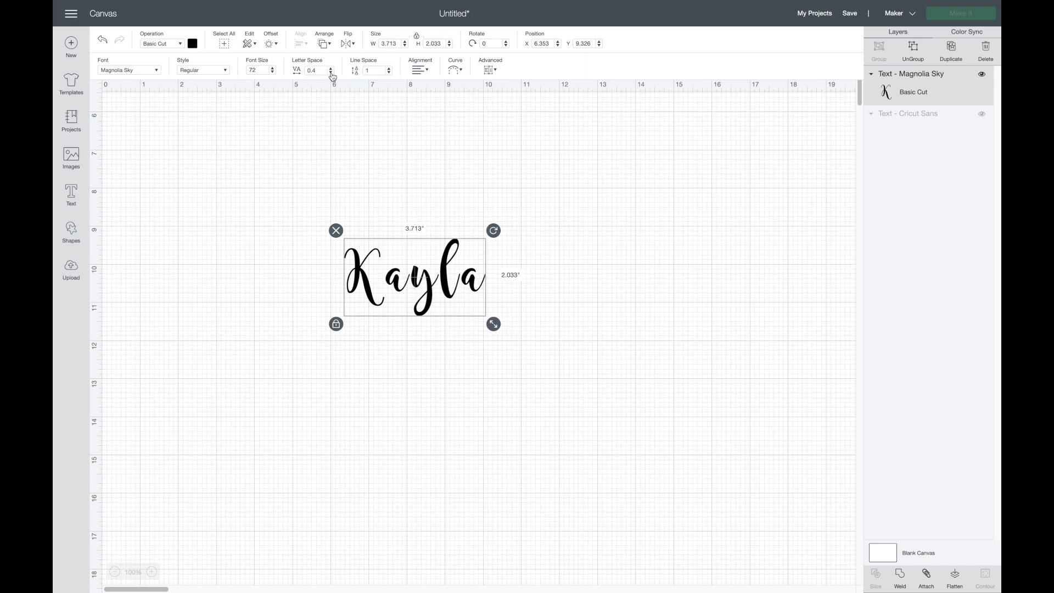
drag(478, 324, 575, 386)
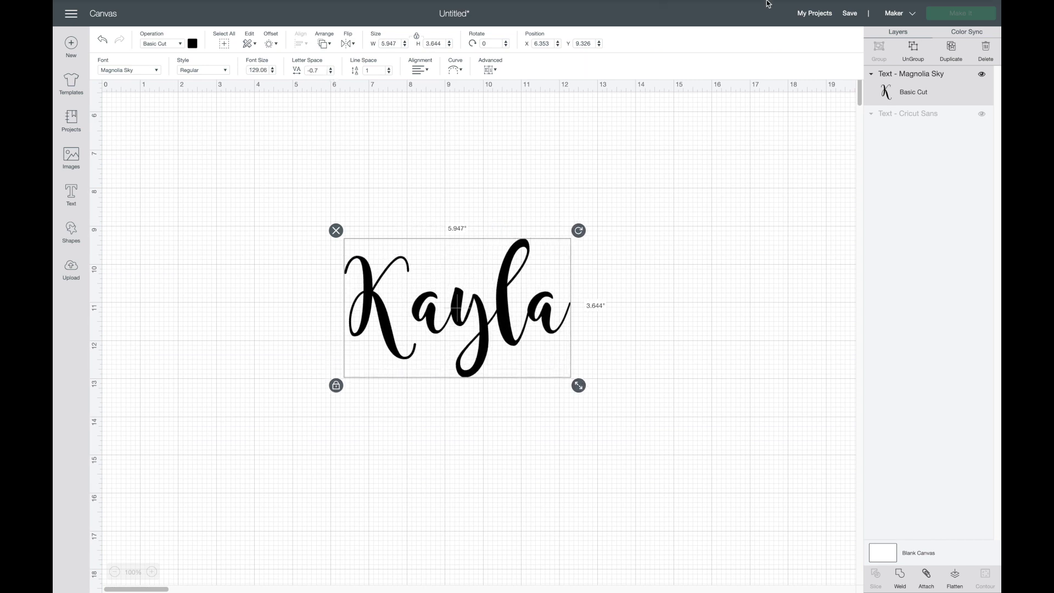
click(331, 73)
Step: Ungroup the name into letters, nudge the K closer, and weld all five letters
click(490, 69)
click(510, 85)
click(377, 307)
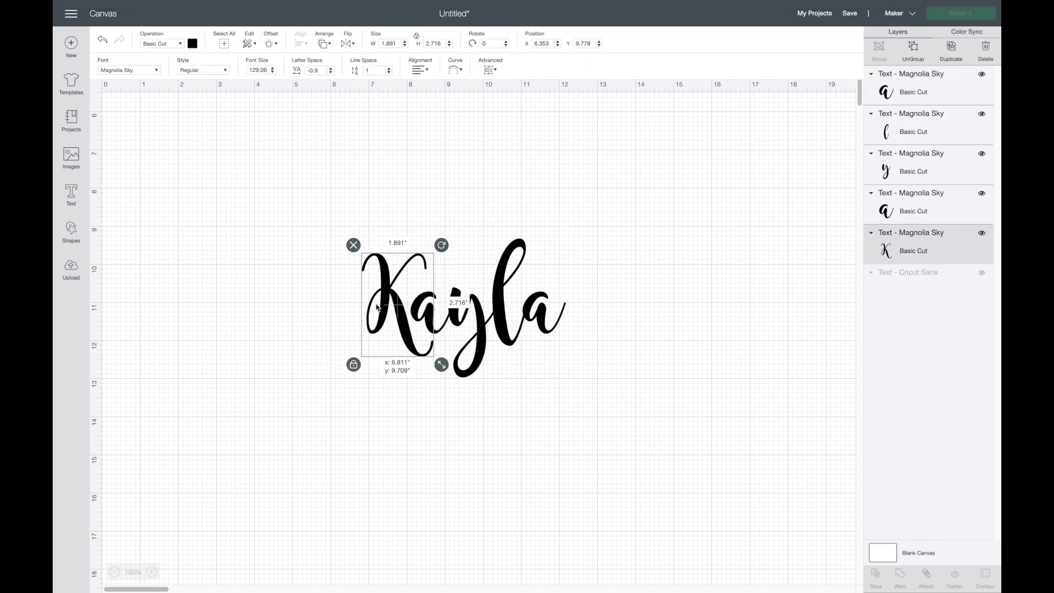
drag(378, 308, 395, 308)
drag(634, 437, 286, 200)
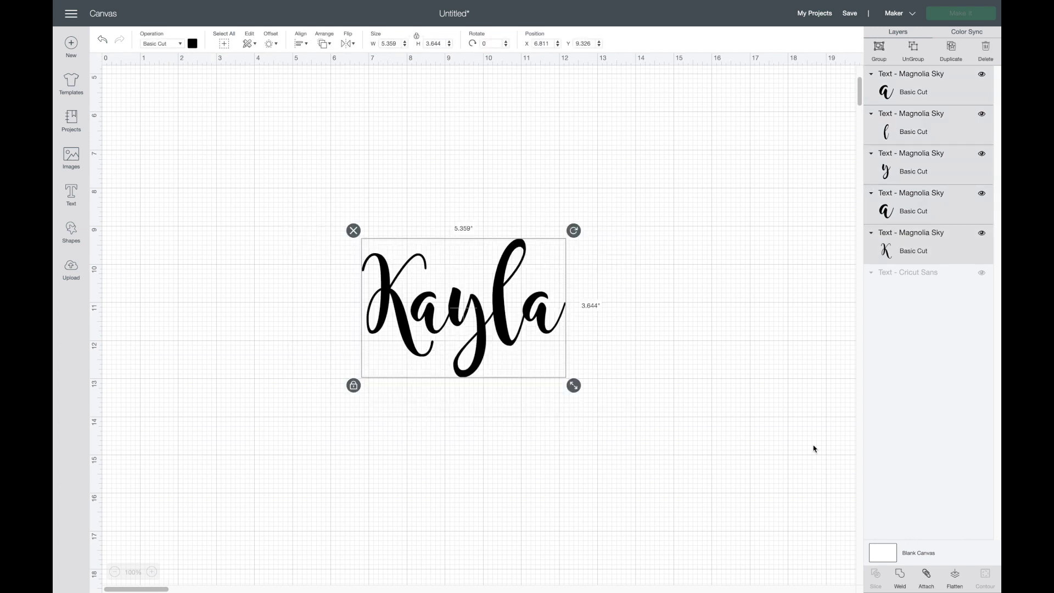
click(899, 575)
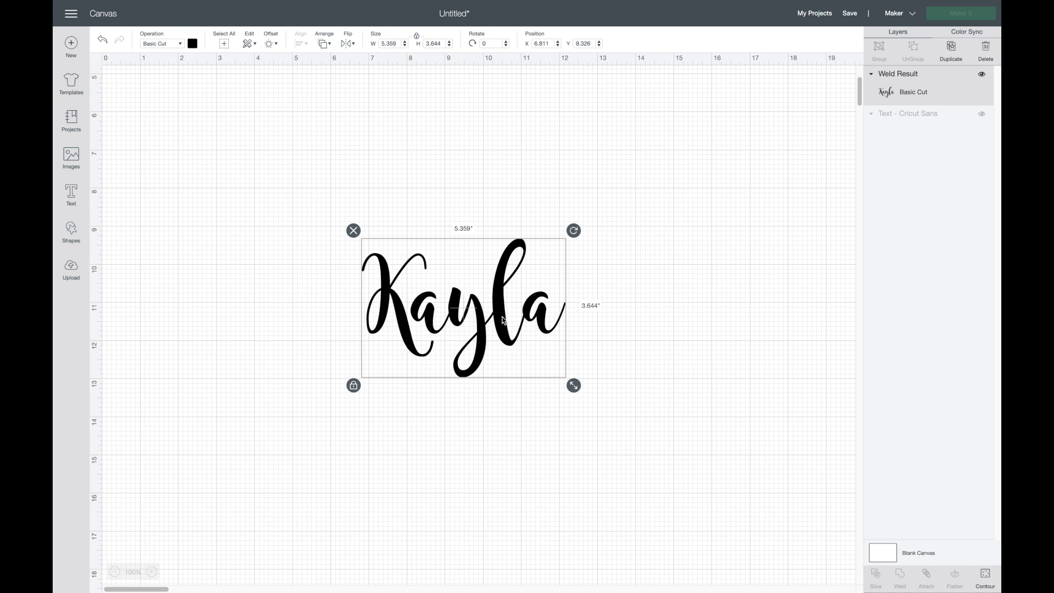
Step: Add a 0.111 in rounded-corner offset outline around the welded name
click(272, 43)
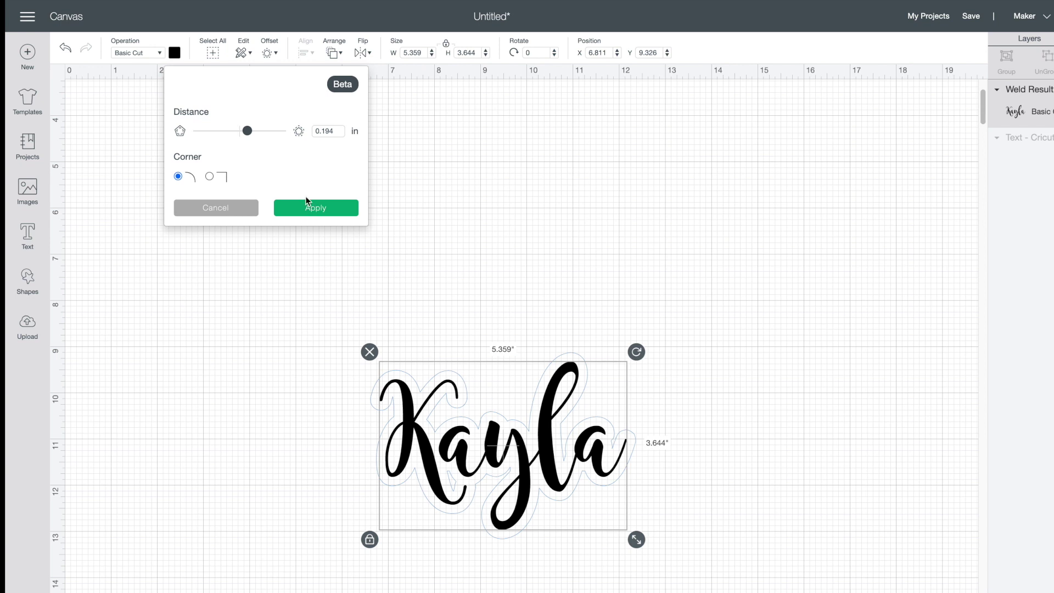
drag(248, 131, 245, 131)
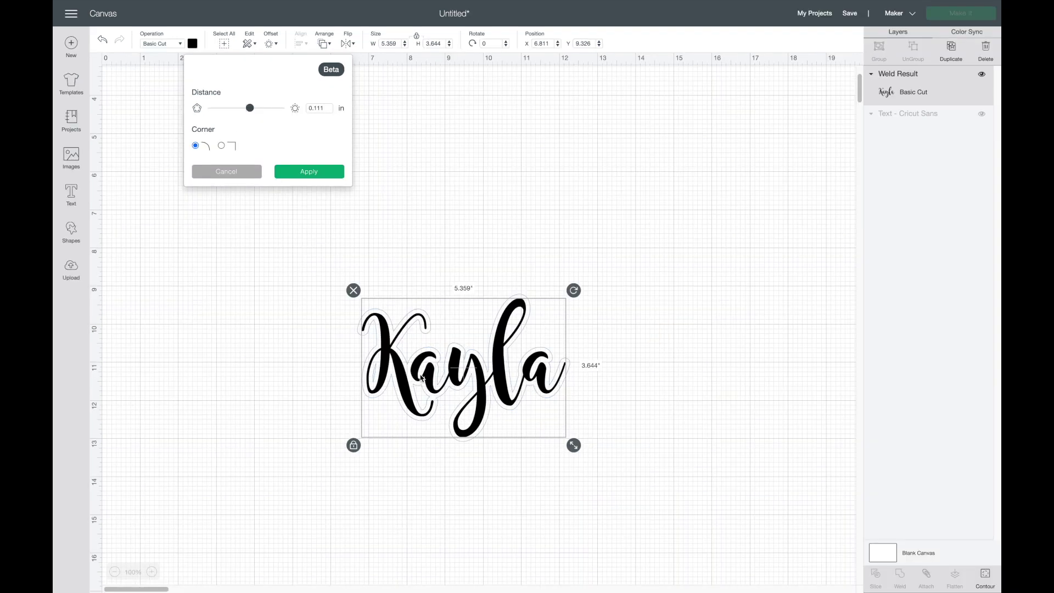
click(309, 172)
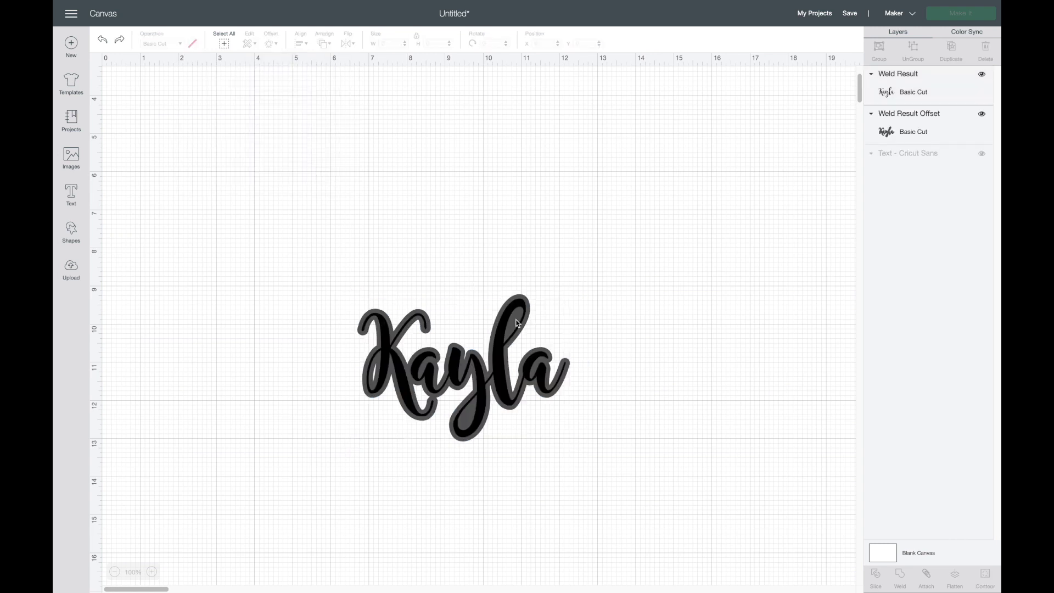
Step: Colour the welded name pink and its offset black, then duplicate the pink name
click(892, 95)
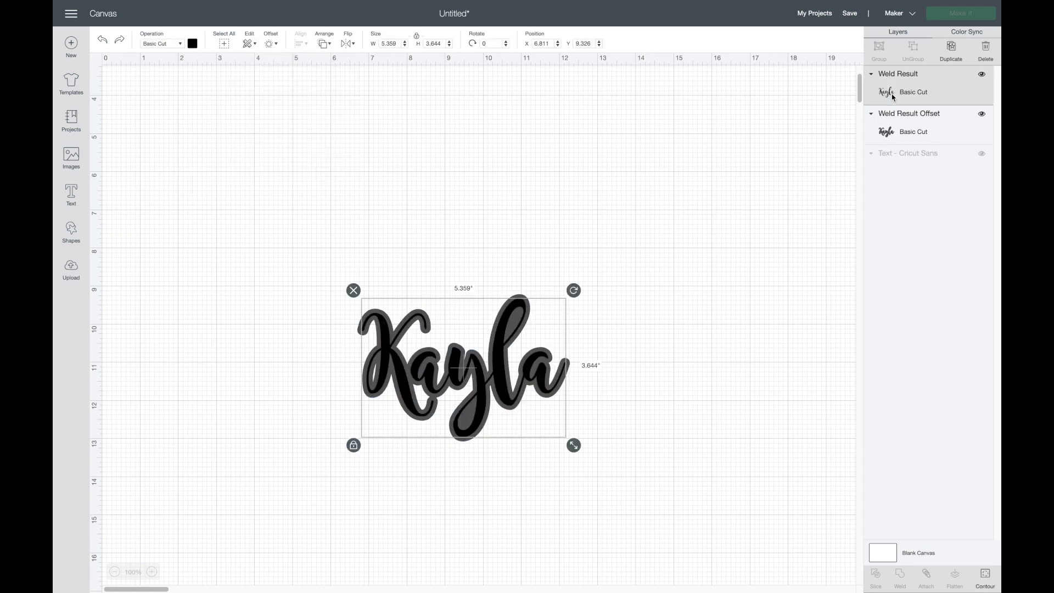
click(895, 141)
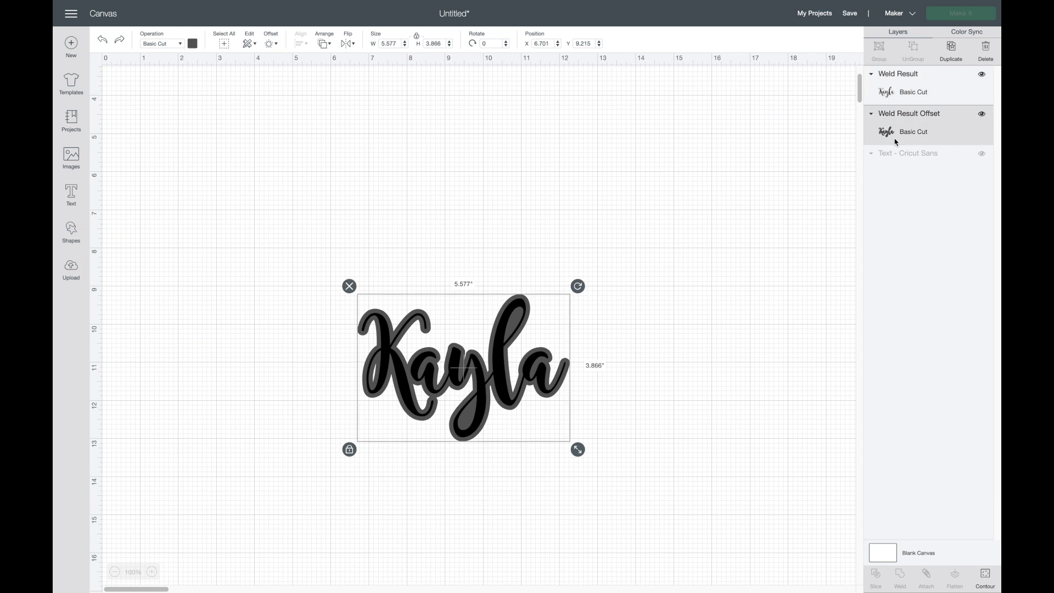
click(896, 85)
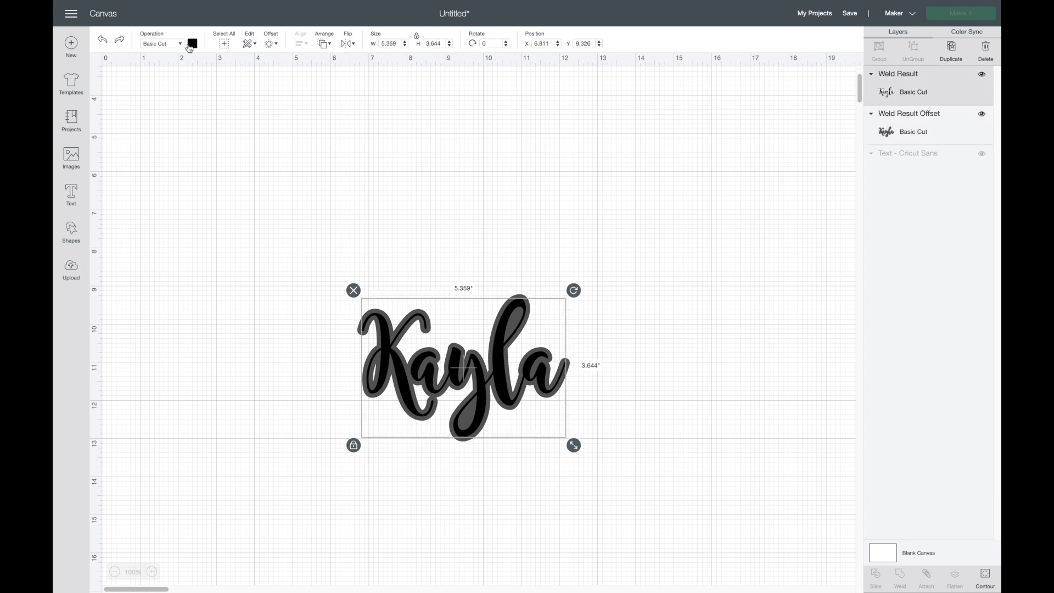
click(191, 44)
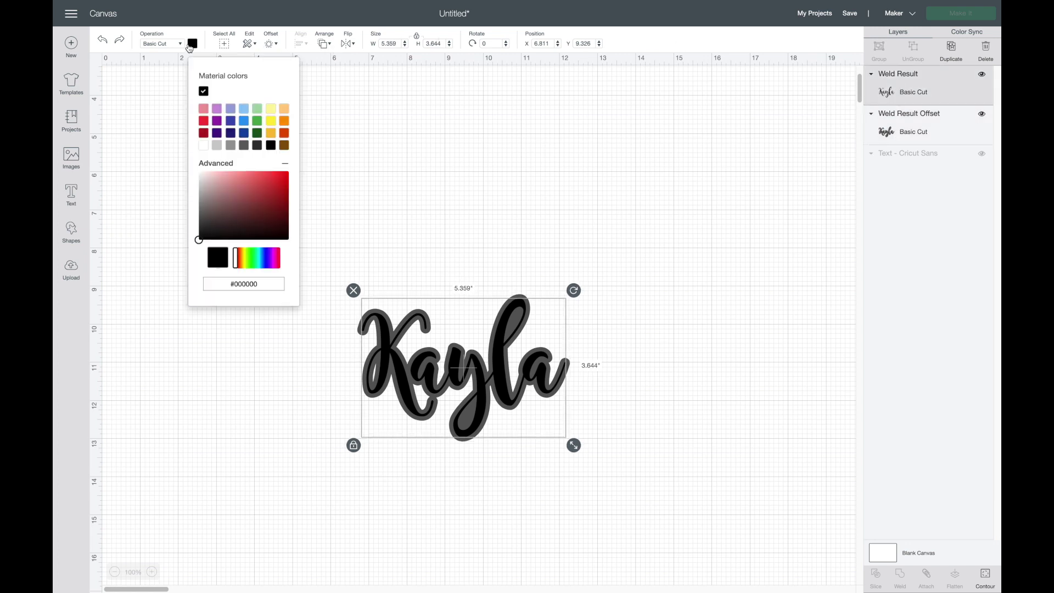
click(203, 108)
click(905, 122)
click(270, 146)
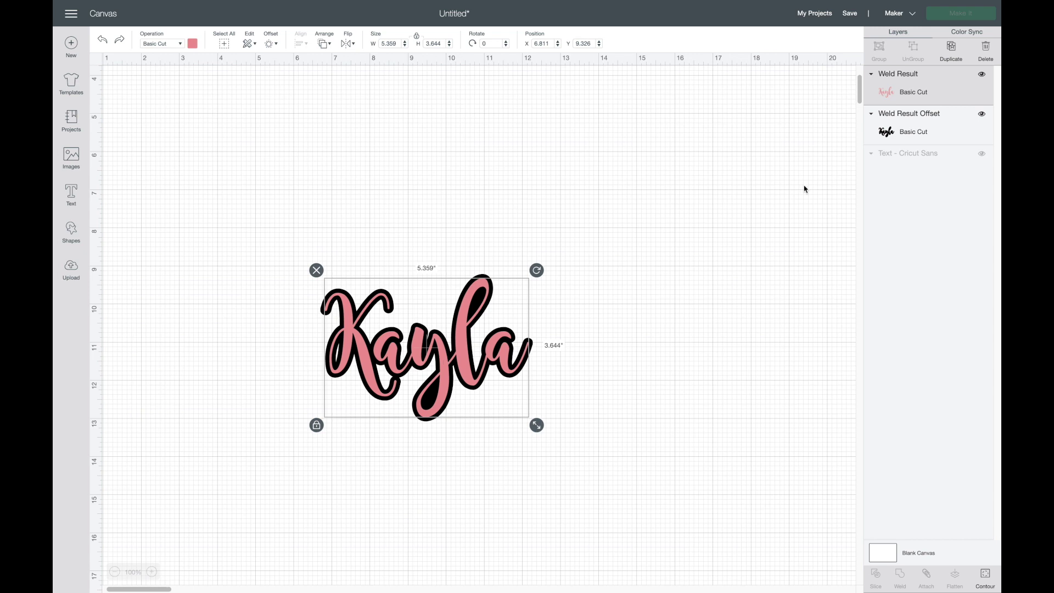
click(950, 47)
Step: Move the pink copy aside and give it a 0.333 in rounded black offset
drag(433, 384, 676, 388)
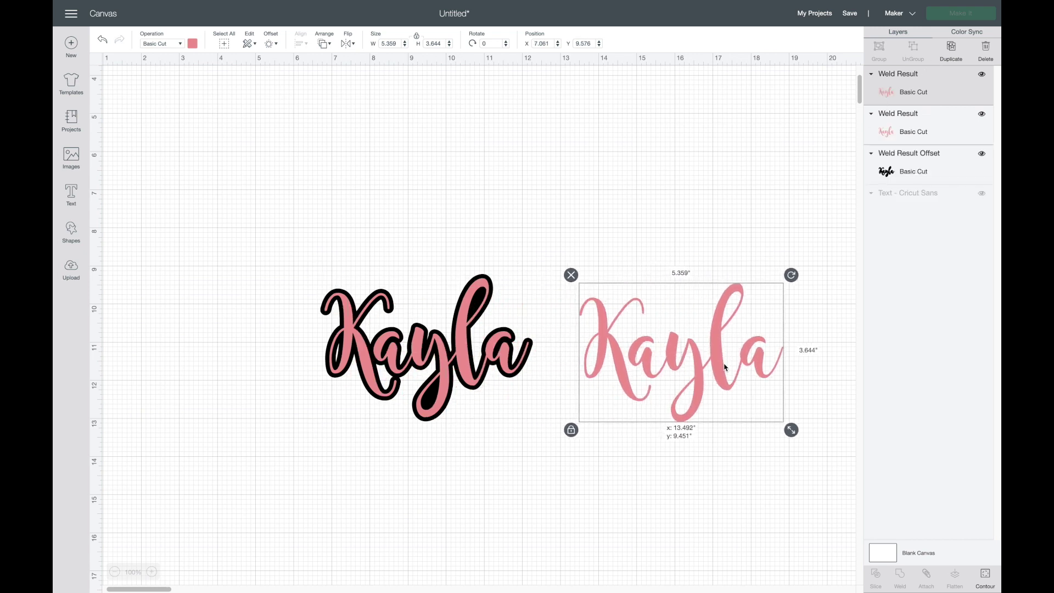
scroll(724, 367, right, 5)
scroll(725, 366, down, 1)
scroll(724, 366, left, 1)
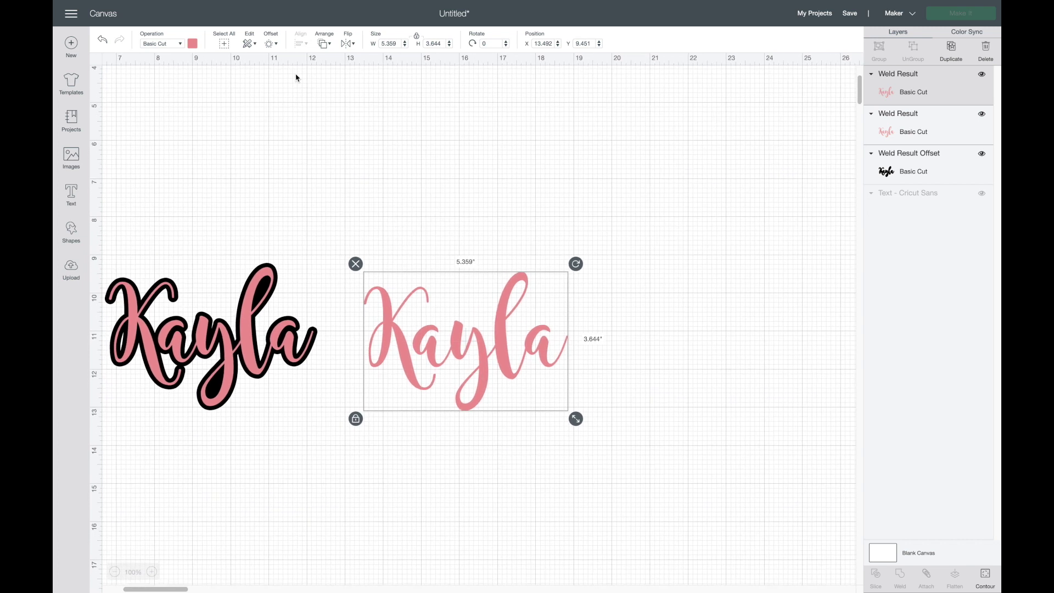
click(274, 44)
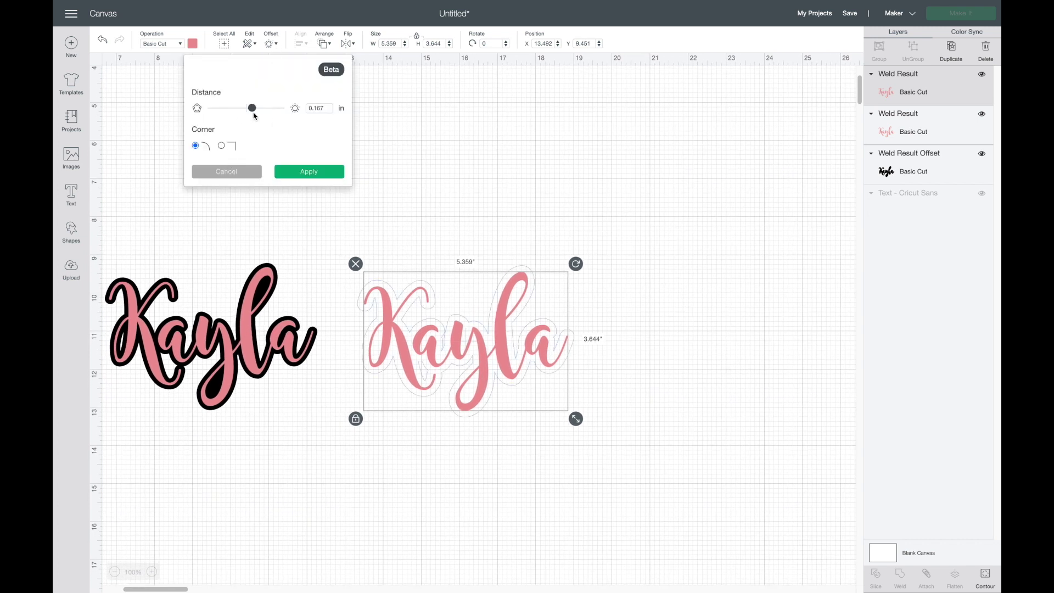
drag(253, 110, 259, 110)
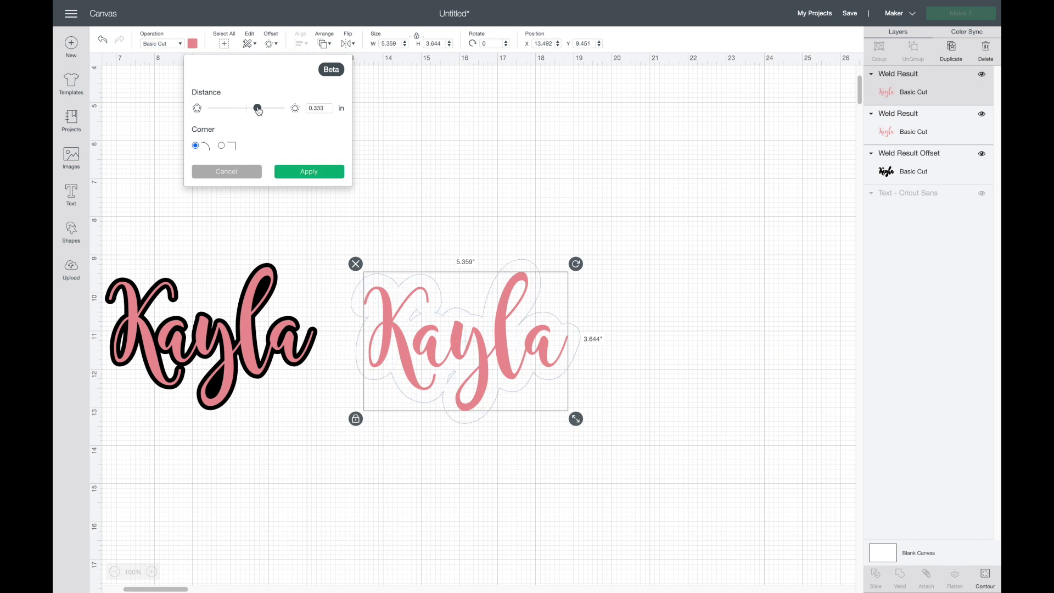
click(321, 173)
scroll(419, 384, left, 1)
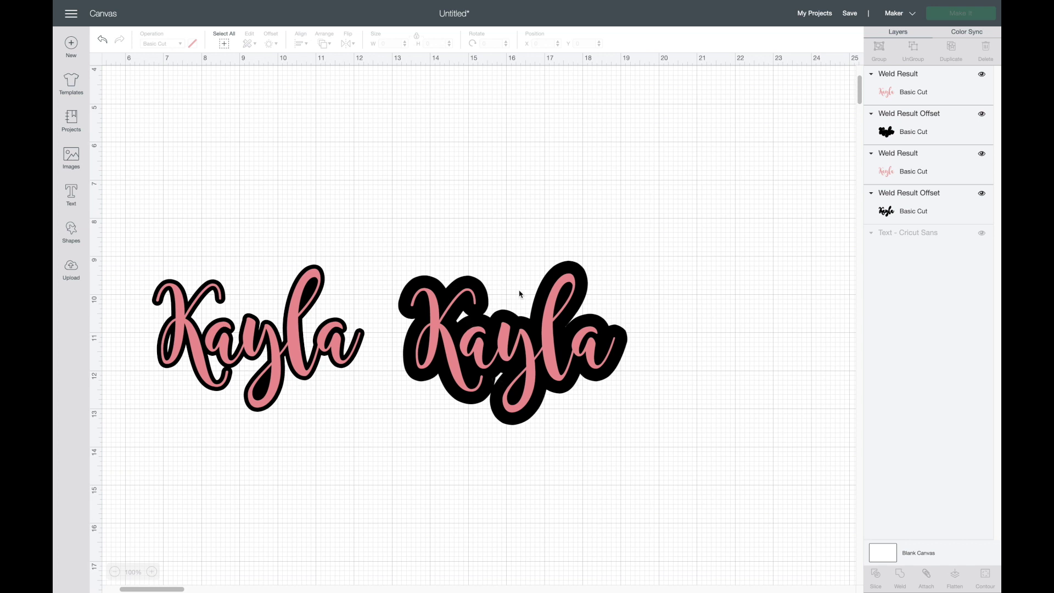
click(571, 272)
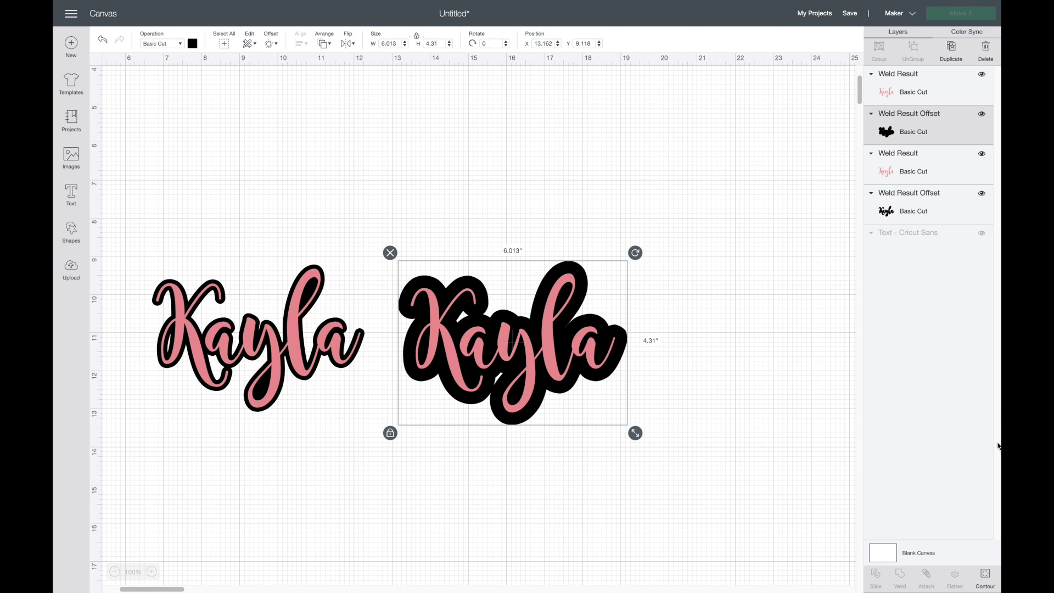
Step: Hide the small sliver and triangle contours in the black offset, keeping its outer cut
click(984, 573)
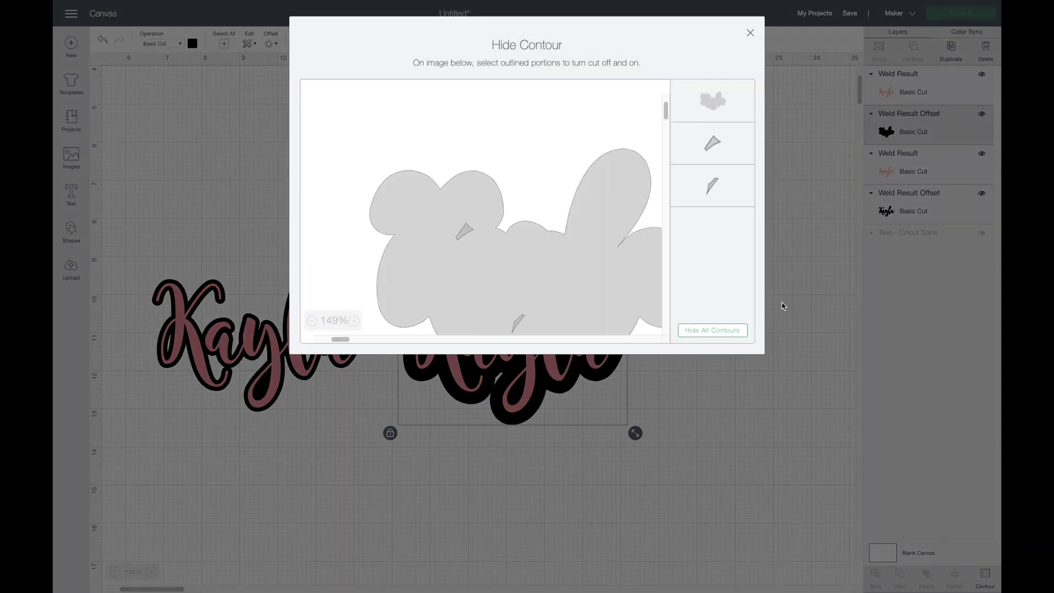
click(707, 193)
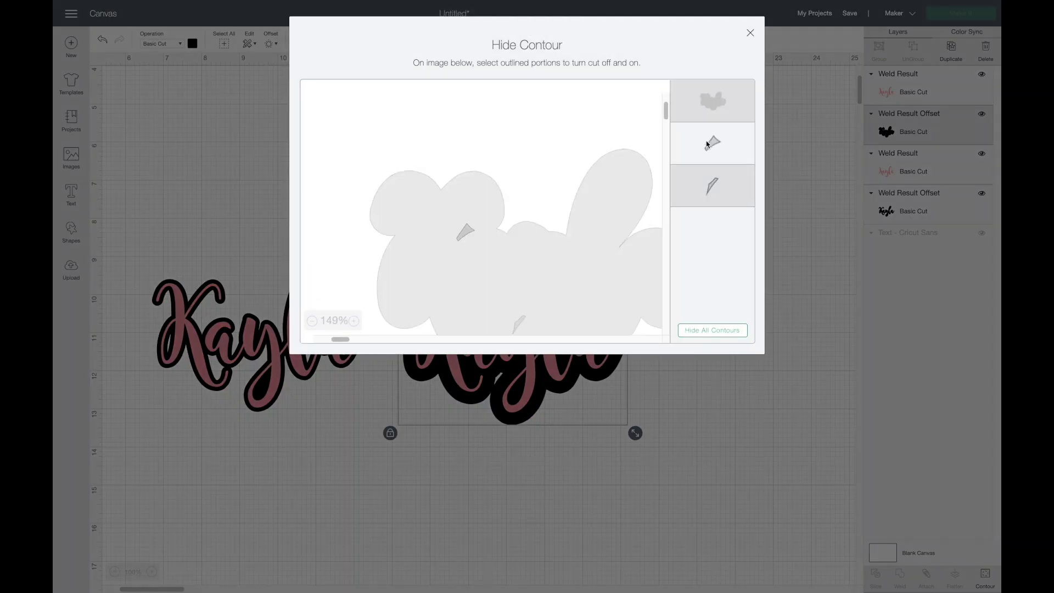
click(709, 103)
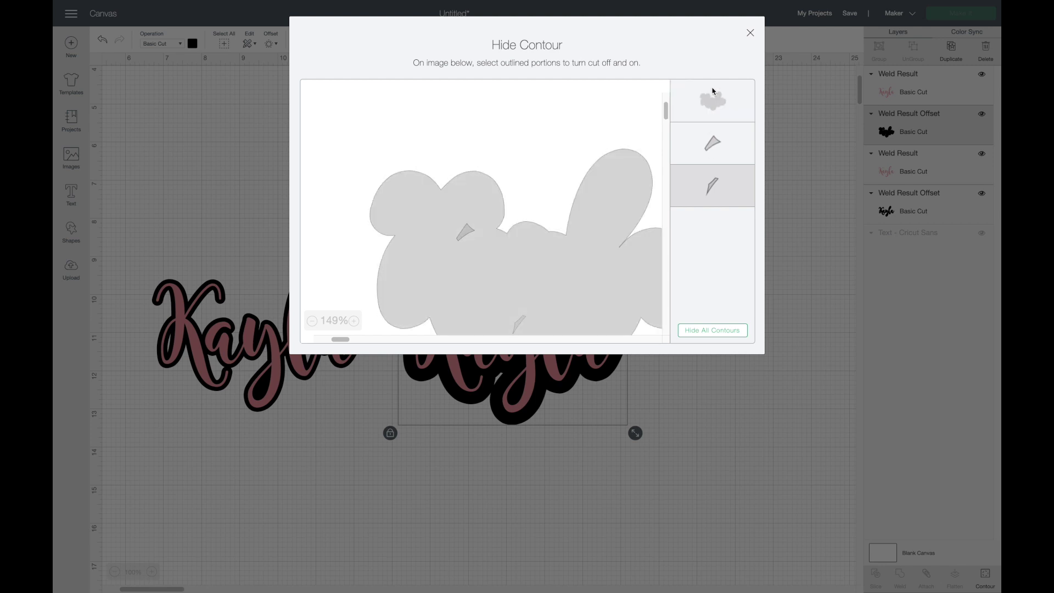
click(464, 230)
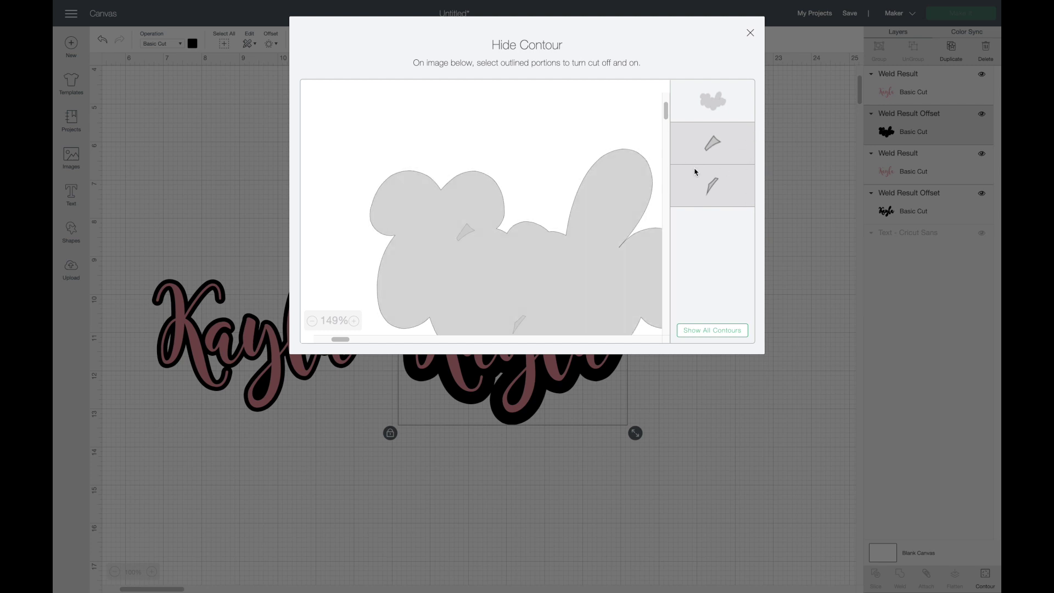
click(798, 147)
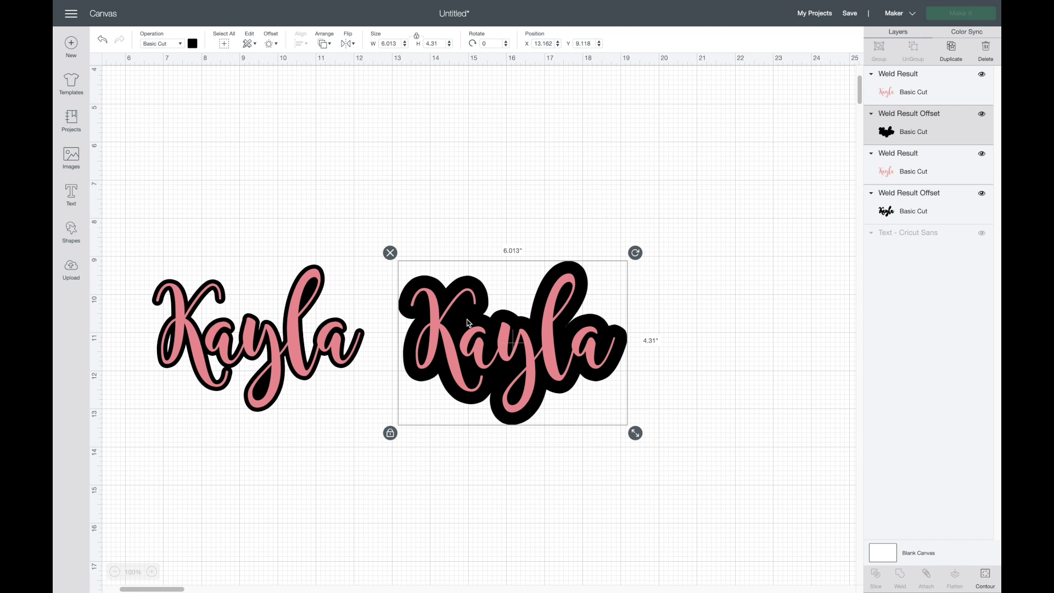
scroll(778, 470, down, 2)
scroll(779, 470, left, 2)
Step: Delete both name designs and add a new text box in Cricut Sans
drag(779, 470, 160, 181)
key(Delete)
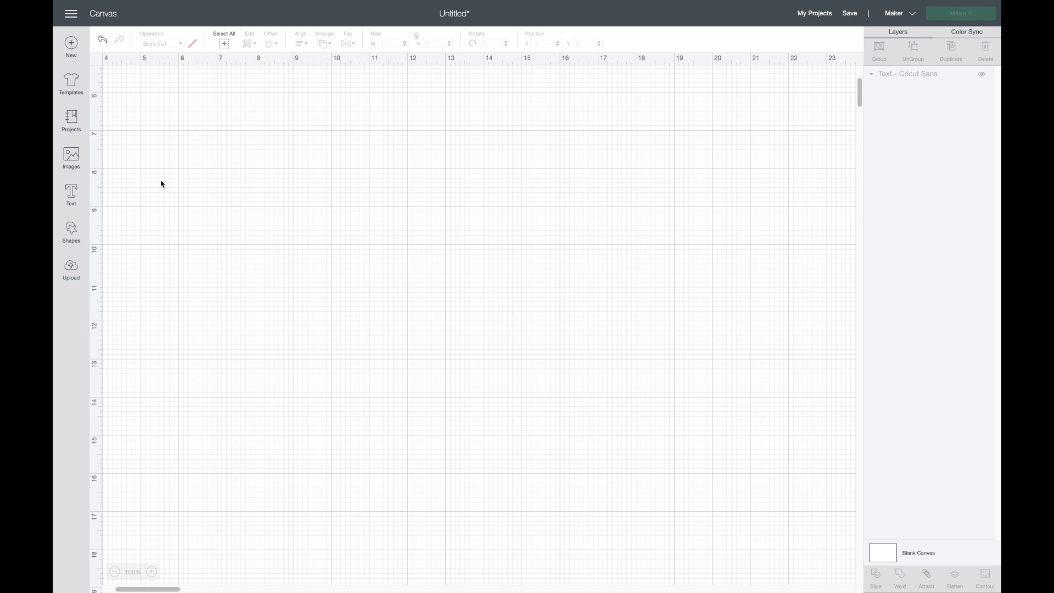
click(74, 191)
click(147, 72)
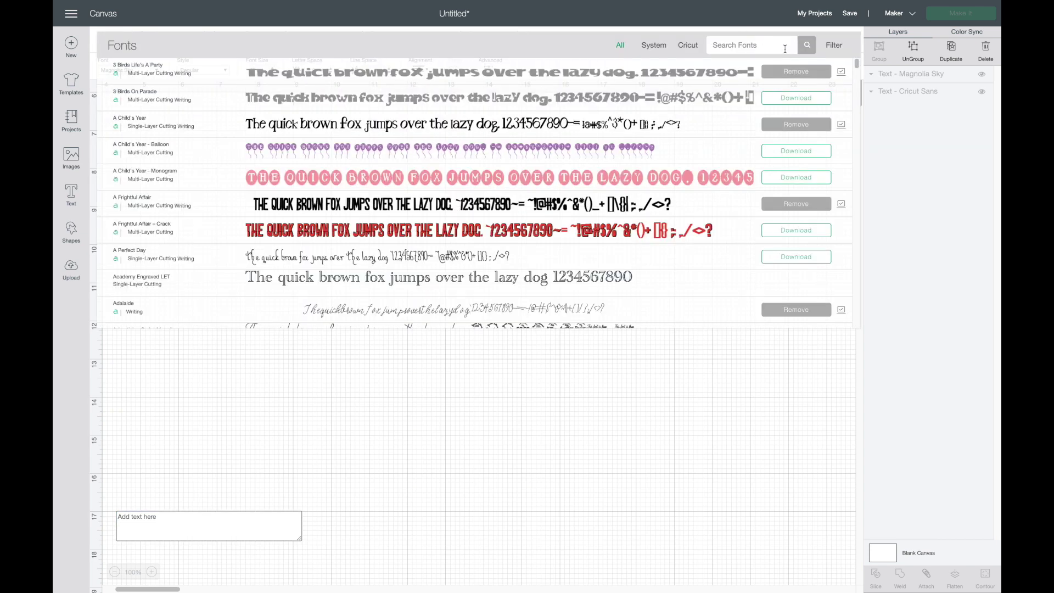
text(cricut sans)
click(471, 83)
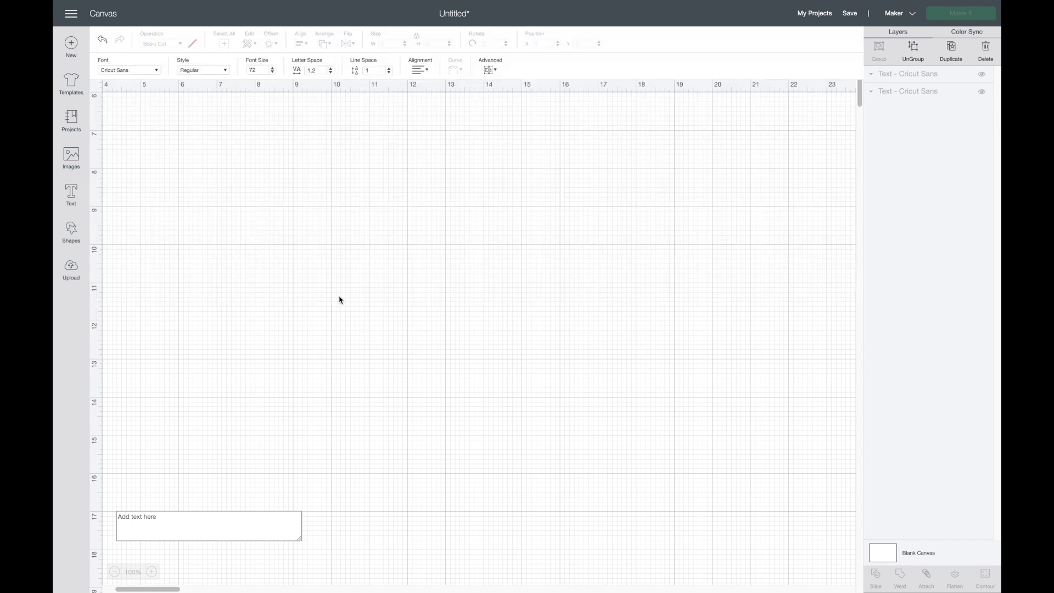
Step: Type HAPPY BIRTHDAY and move it toward the middle of the canvas
click(204, 520)
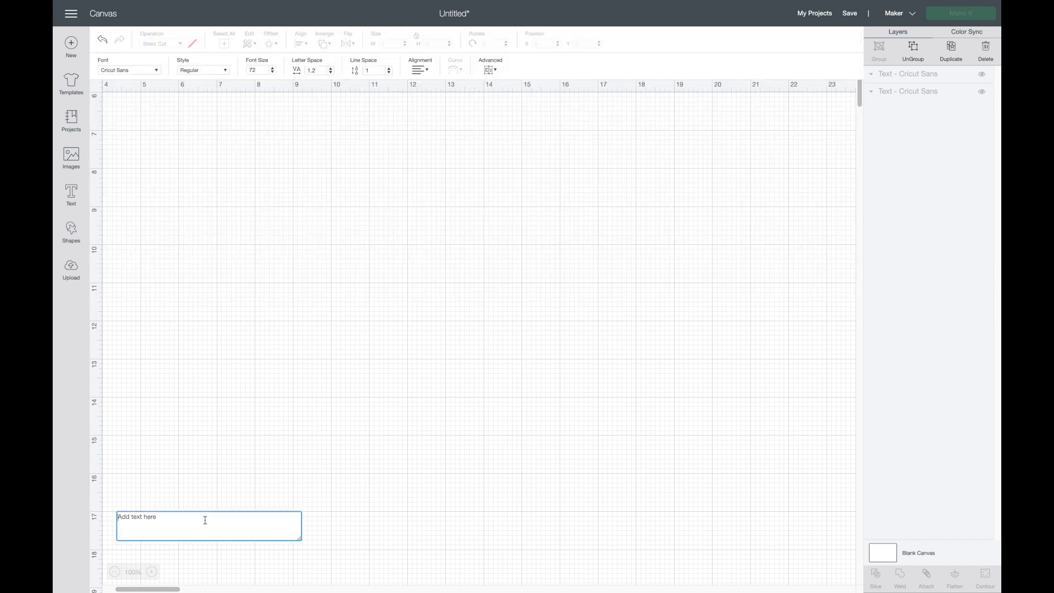
text(h)
key(BackSpace)
text(HA)
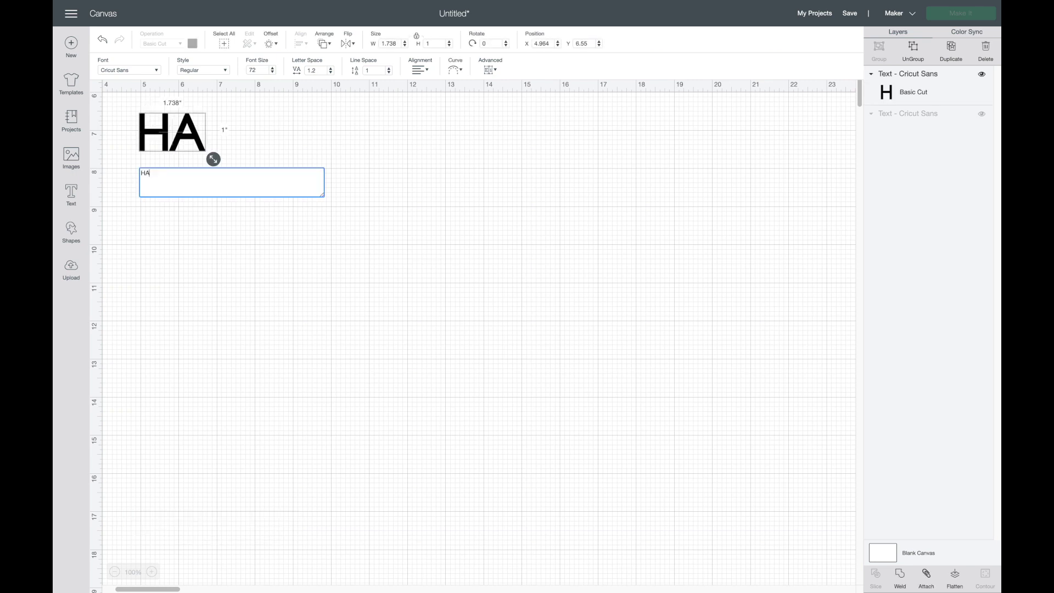
text(PPY BIRTHDAY)
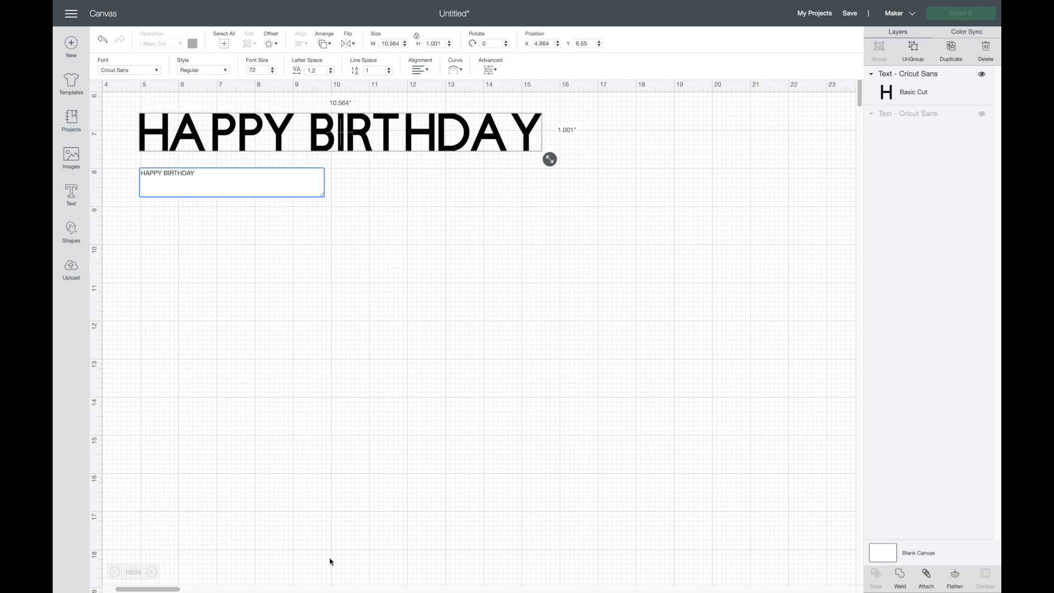
click(384, 395)
drag(406, 140, 447, 275)
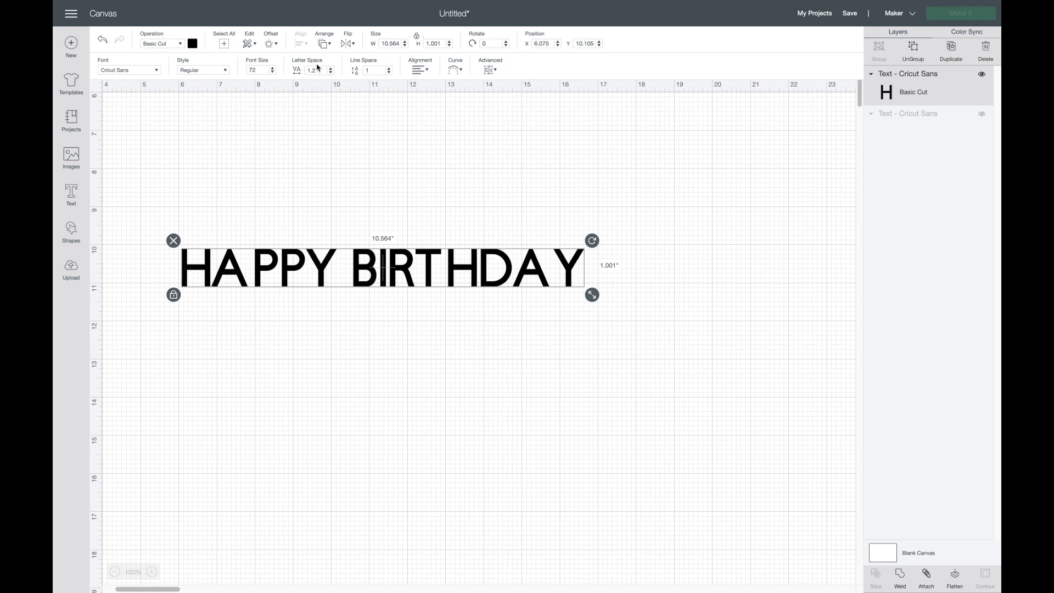
Step: Give HAPPY BIRTHDAY a sharp-cornered 0.181 in offset, then delete the text and offset
click(271, 44)
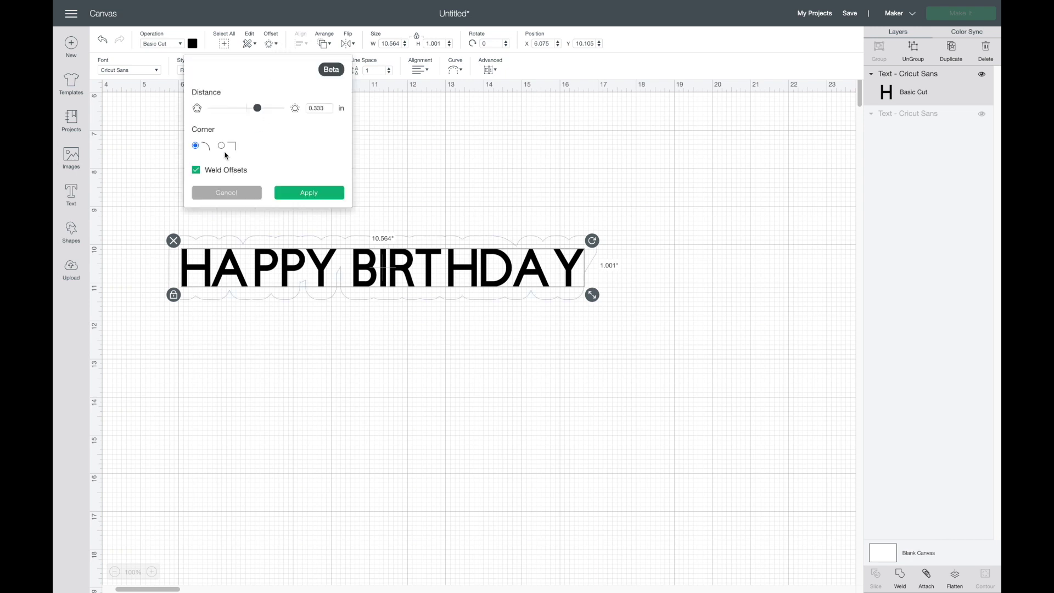
click(221, 146)
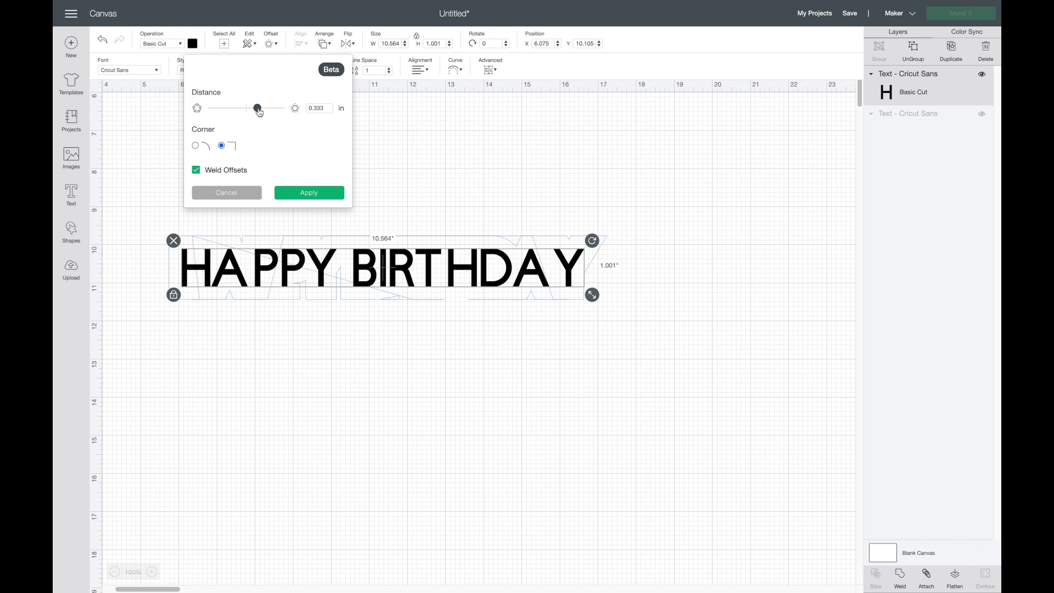
drag(259, 112, 254, 112)
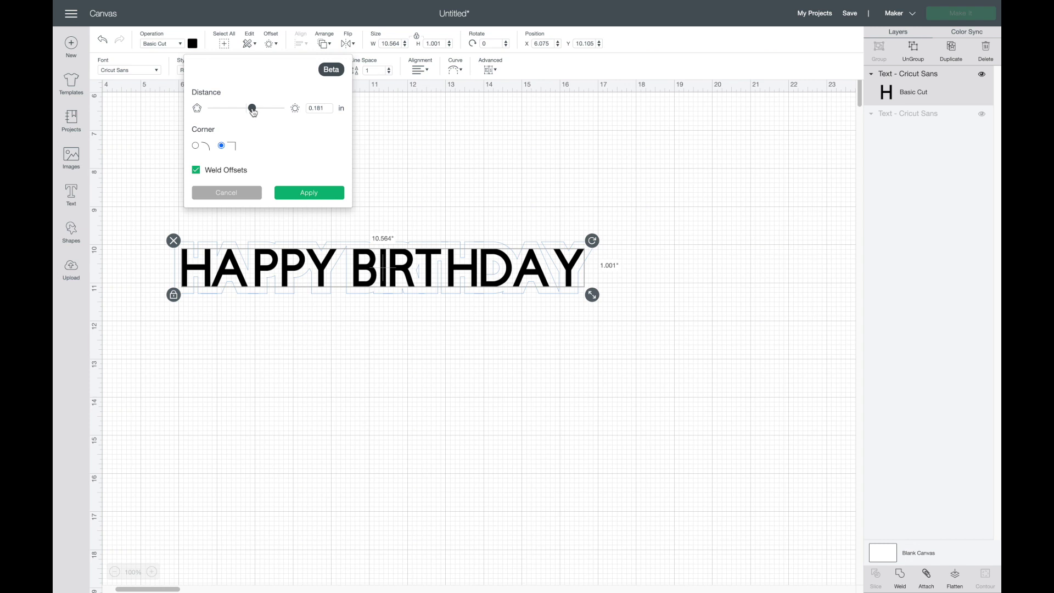
click(305, 193)
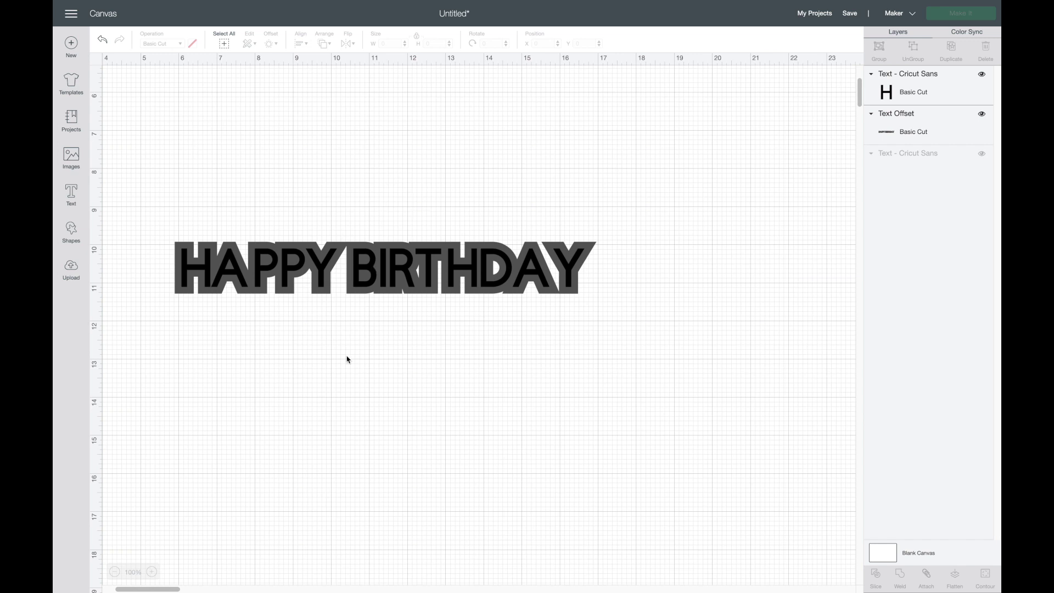
key(ctrl+a)
key(Delete)
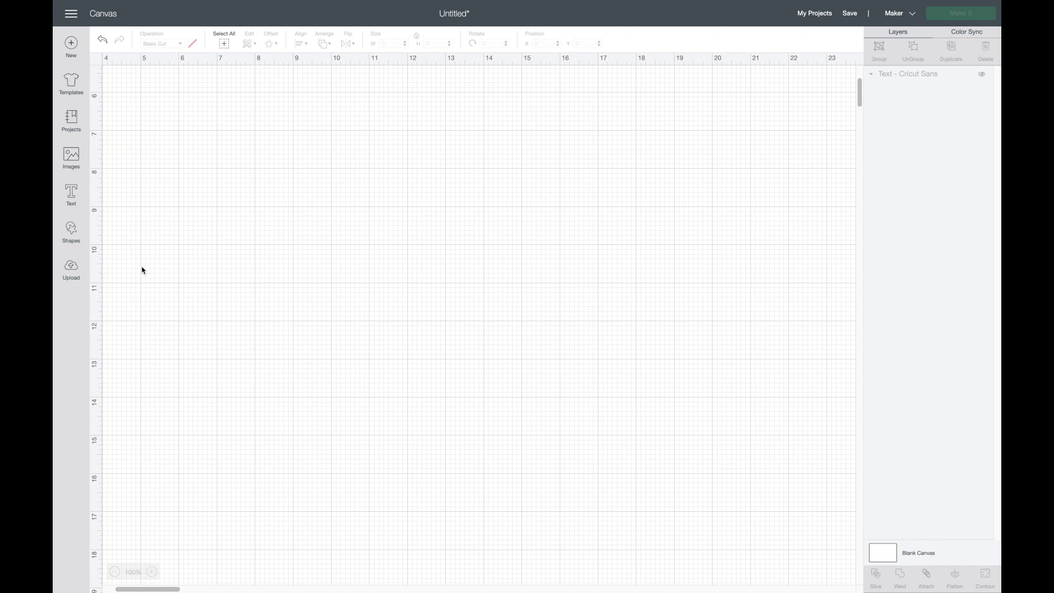
Step: Pick the good vibes rainbow from the uploaded images library
click(72, 269)
scroll(360, 319, down, 3)
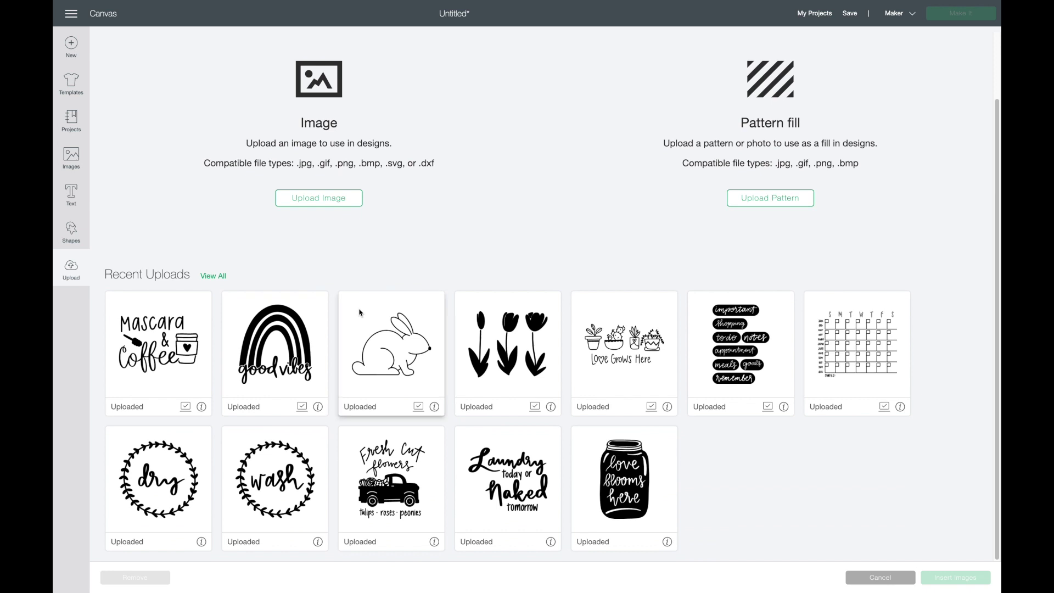
click(264, 364)
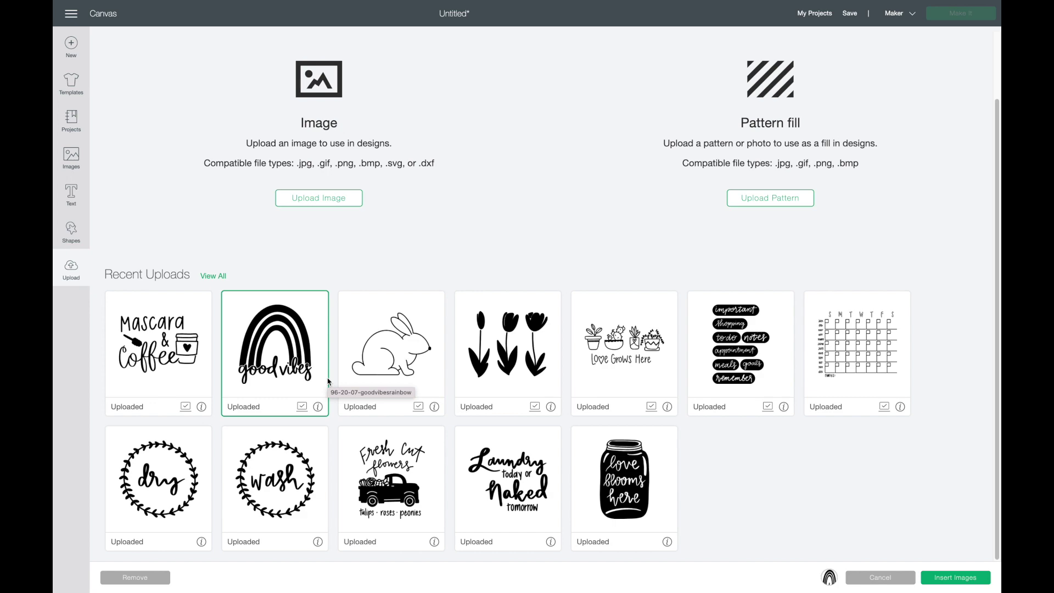
Step: Insert the good vibes rainbow image, shrink it and centre it on the canvas
click(959, 577)
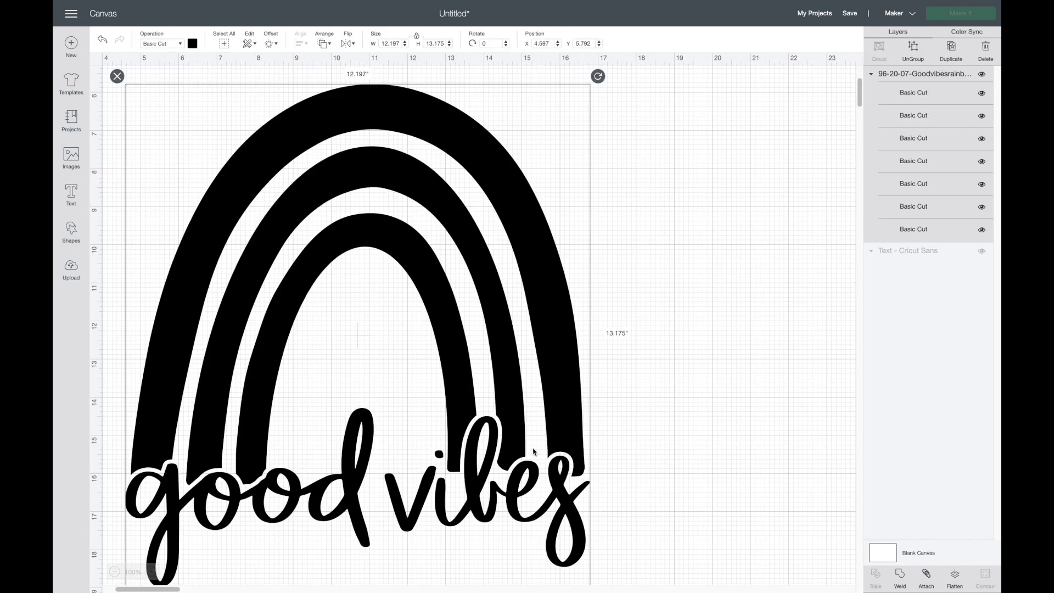
scroll(649, 508, down, 2)
drag(589, 548, 314, 269)
drag(257, 153, 484, 314)
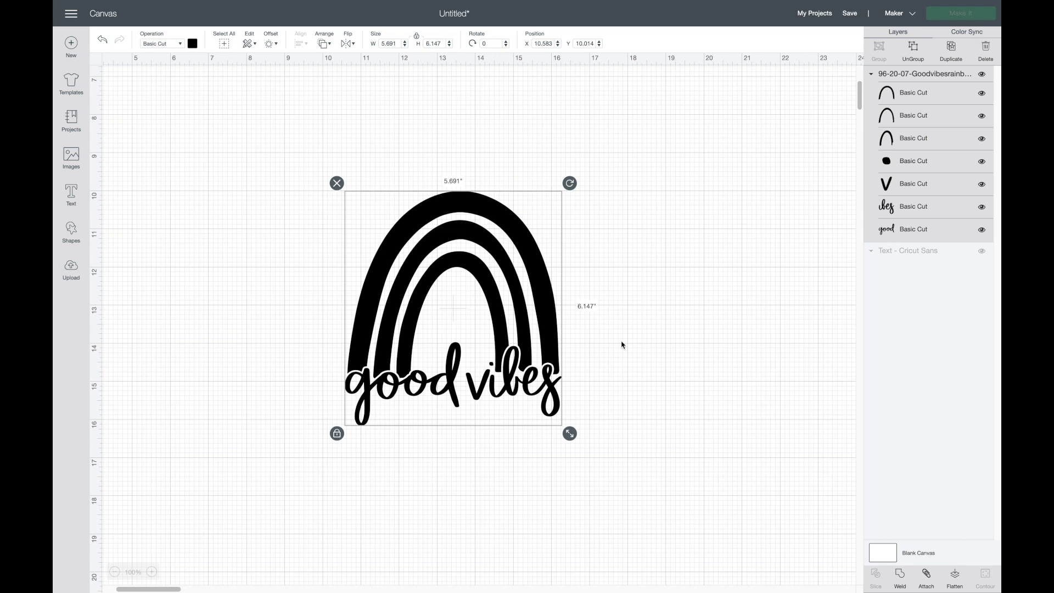
Step: Ungroup the rainbow and colour the arches light pink, pale yellow and light blue
key(ctrl+shift+g)
click(447, 201)
click(192, 43)
click(232, 173)
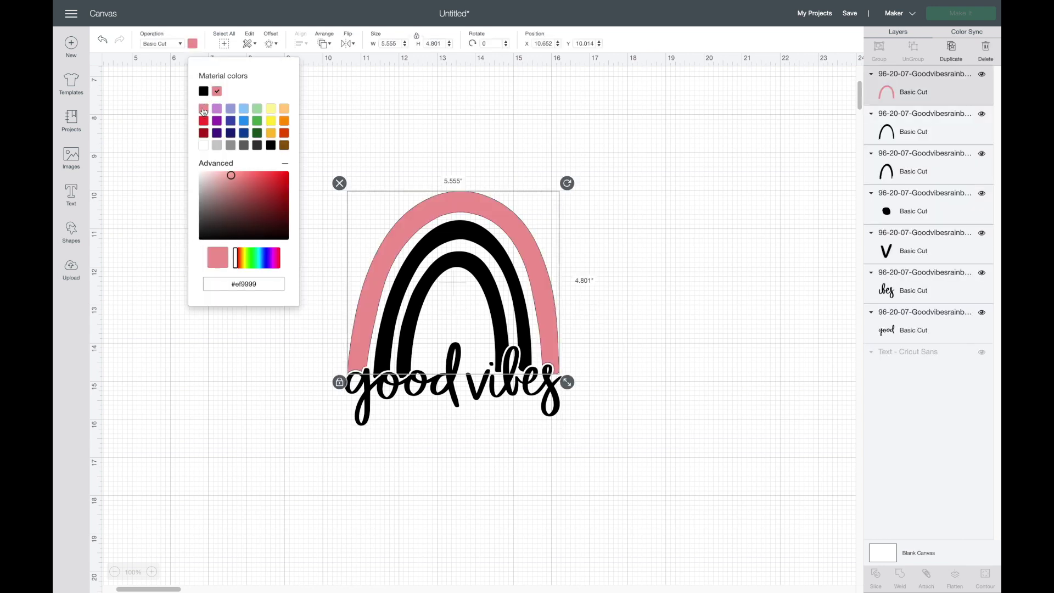
drag(232, 174, 219, 174)
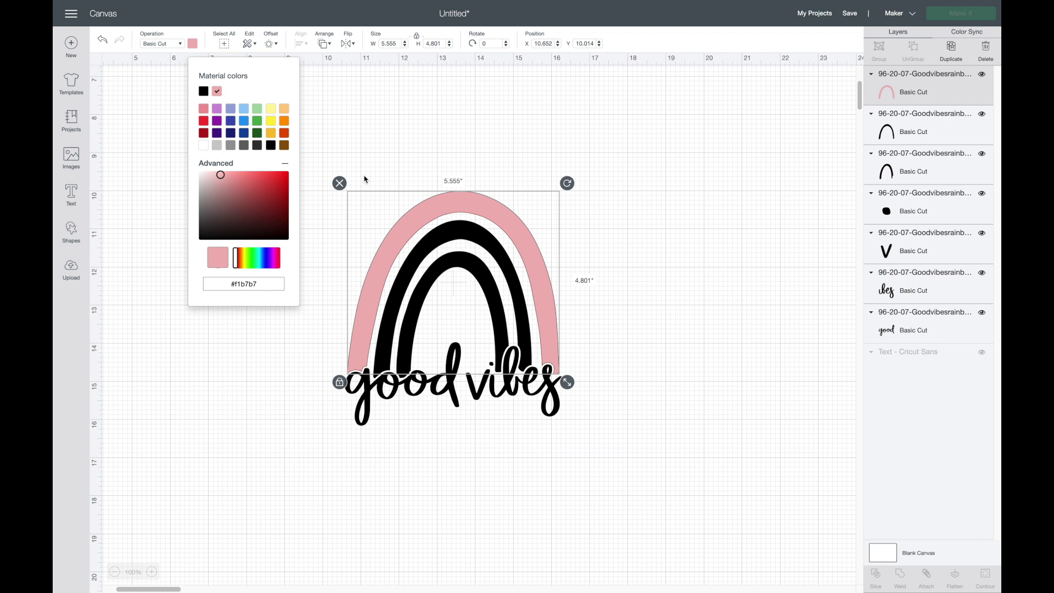
click(397, 258)
click(270, 109)
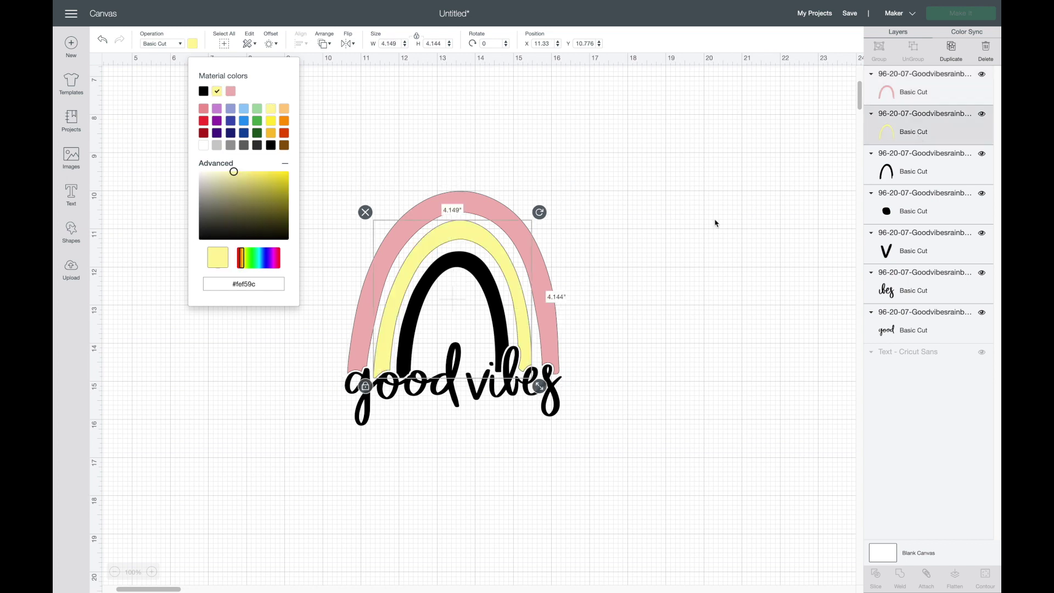
click(890, 184)
click(245, 109)
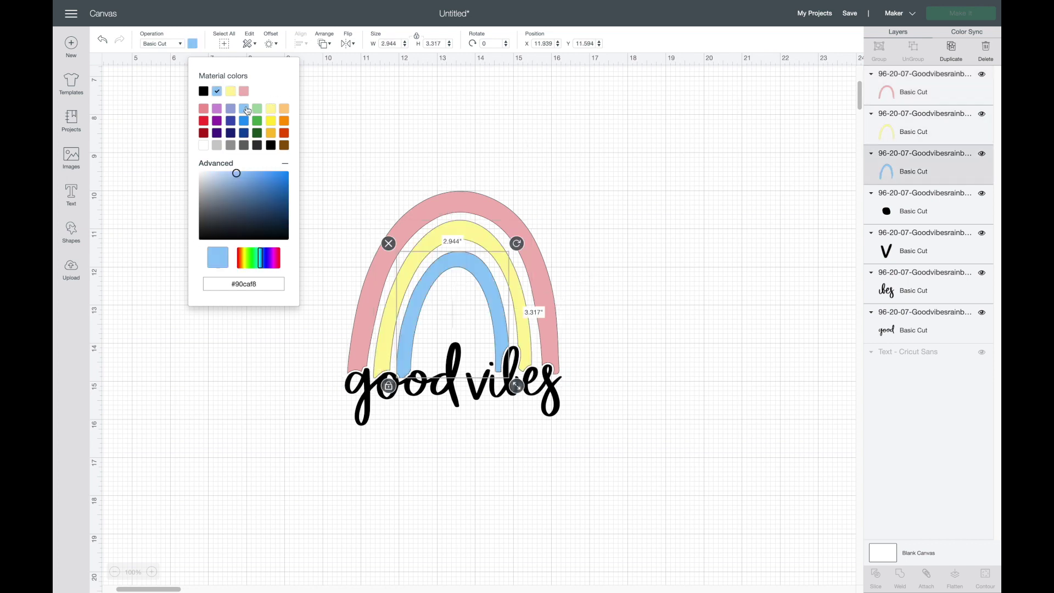
Step: Make the 'good vibes' lettering and its dot layer pink
drag(340, 421, 576, 337)
shift+click(919, 211)
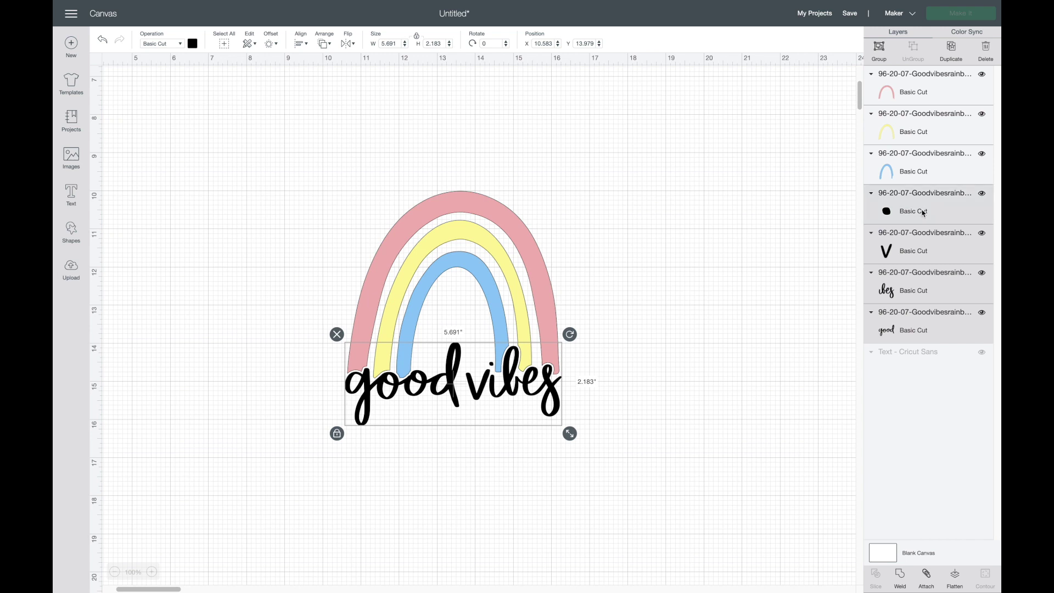
click(192, 44)
click(243, 92)
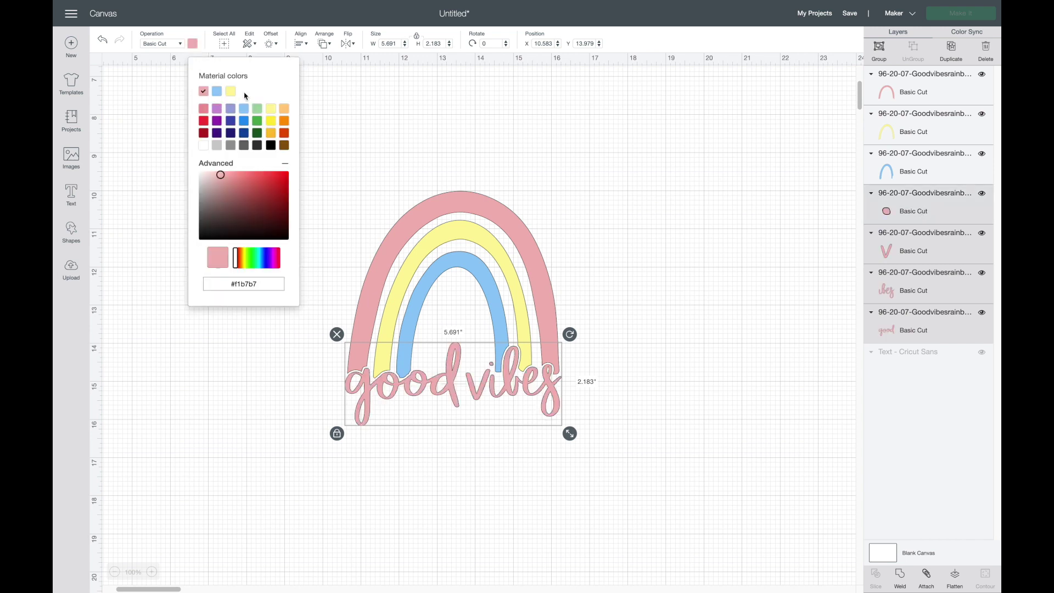
click(449, 80)
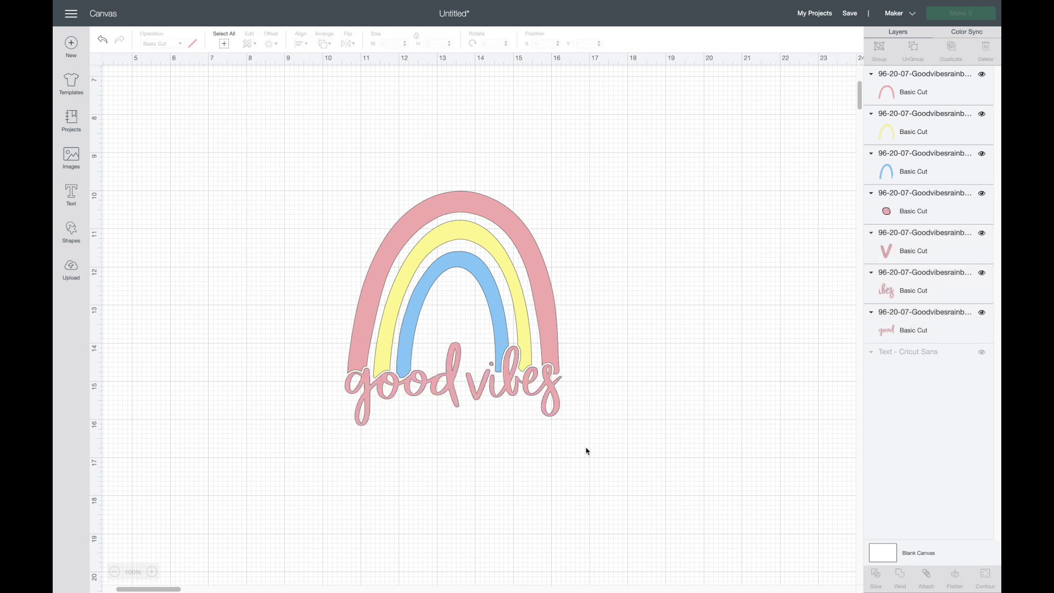
Step: Combine all seven arch and lettering layers into one 5.691 x 6.147 in group
drag(615, 438, 280, 168)
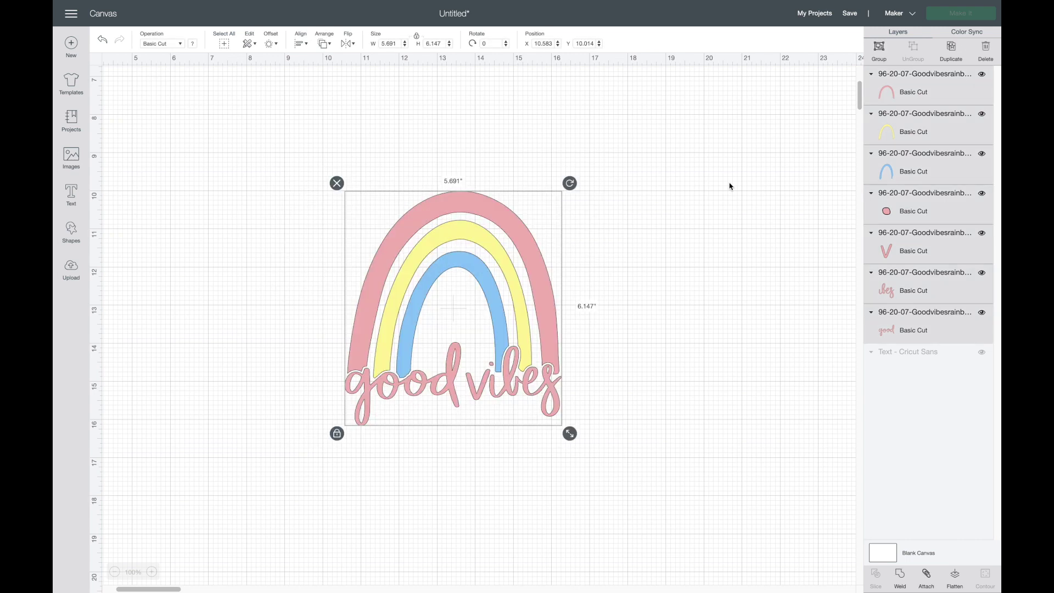
click(878, 52)
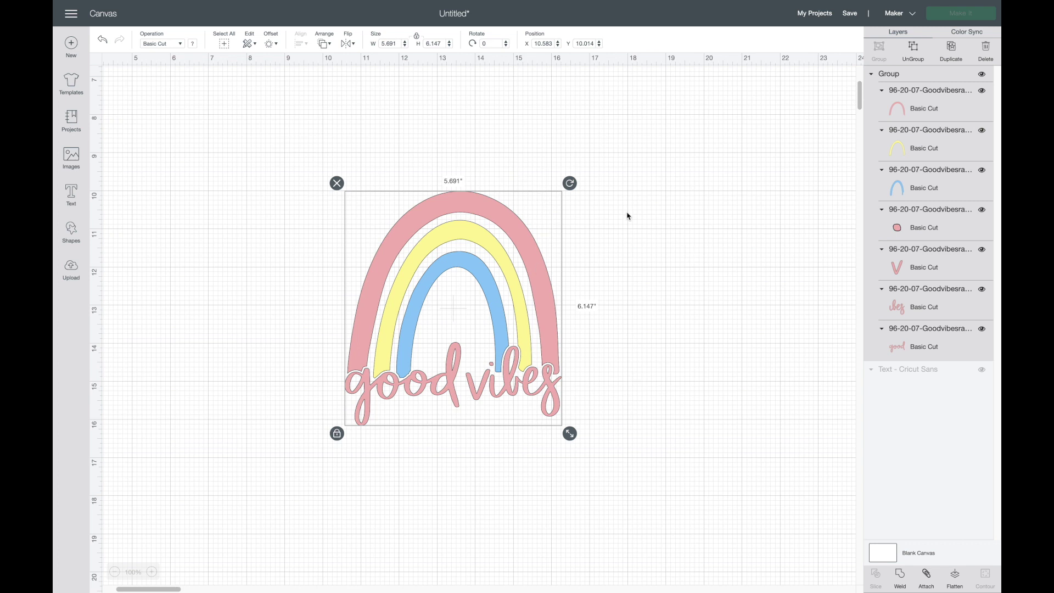
click(914, 53)
click(458, 201)
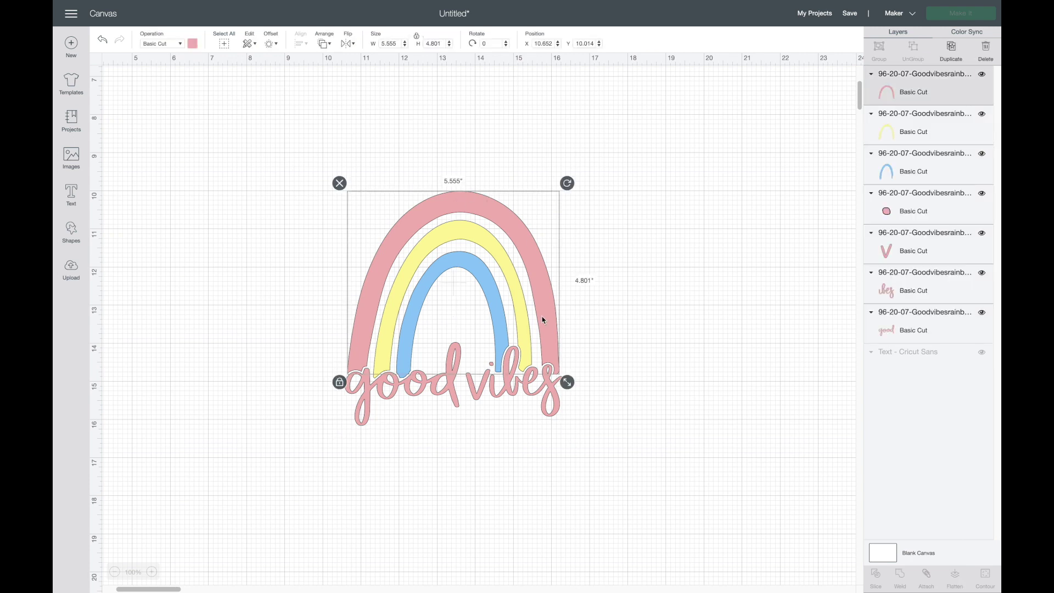
click(271, 43)
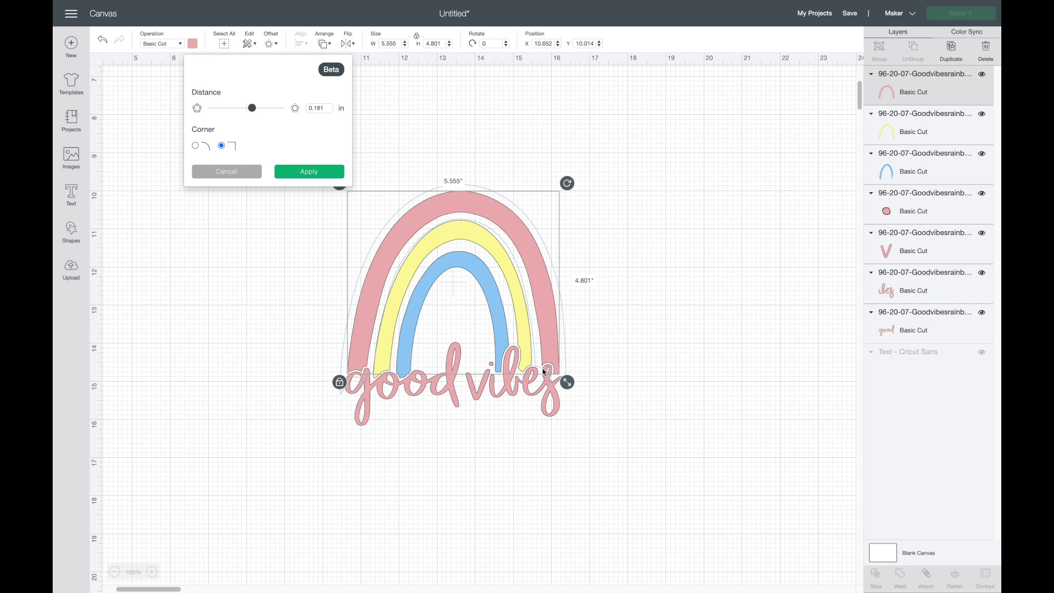
click(386, 109)
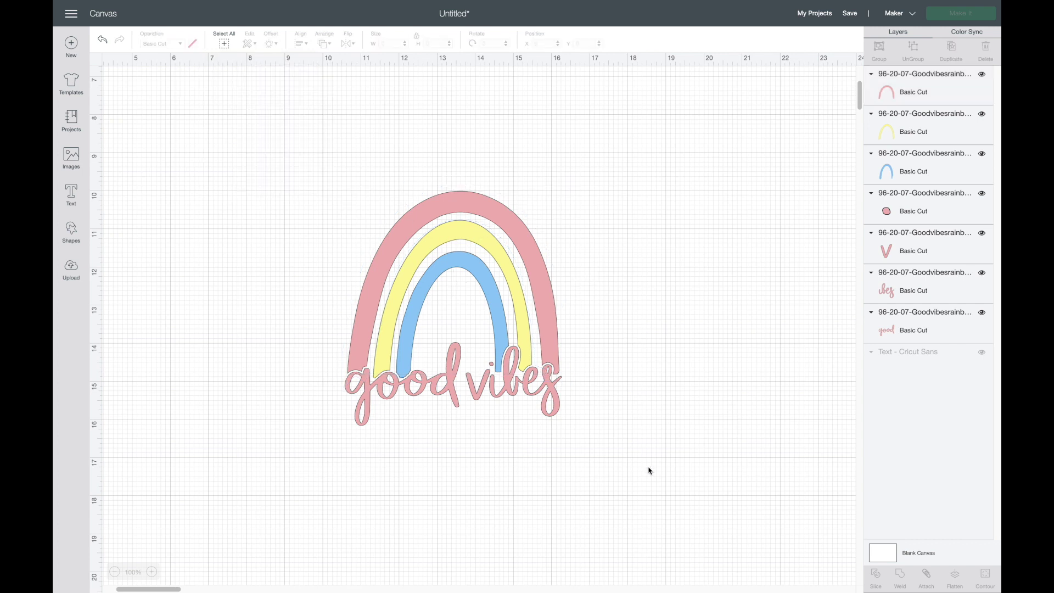
drag(650, 470, 283, 155)
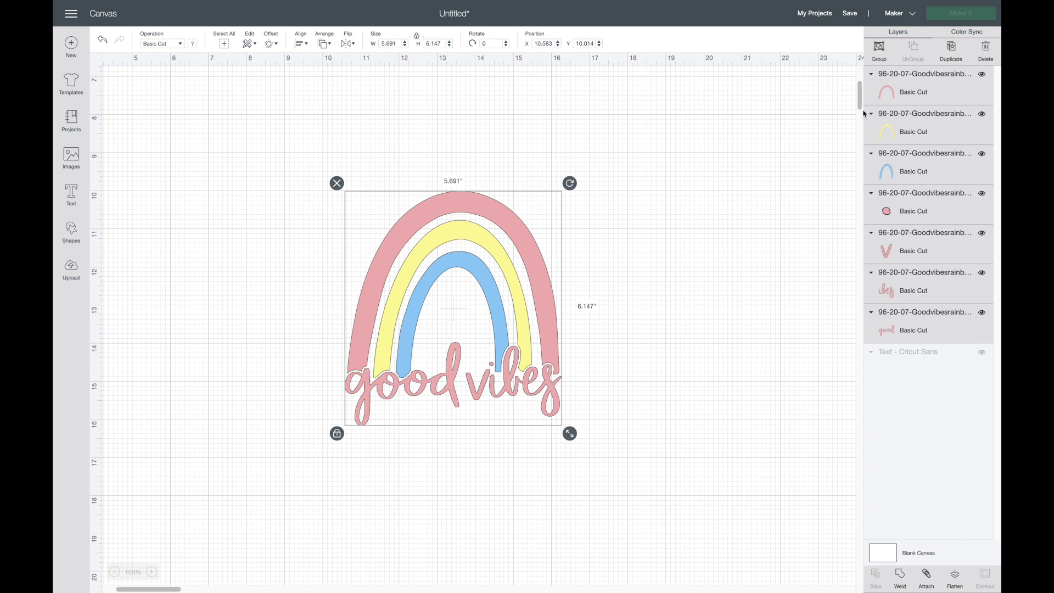
click(882, 55)
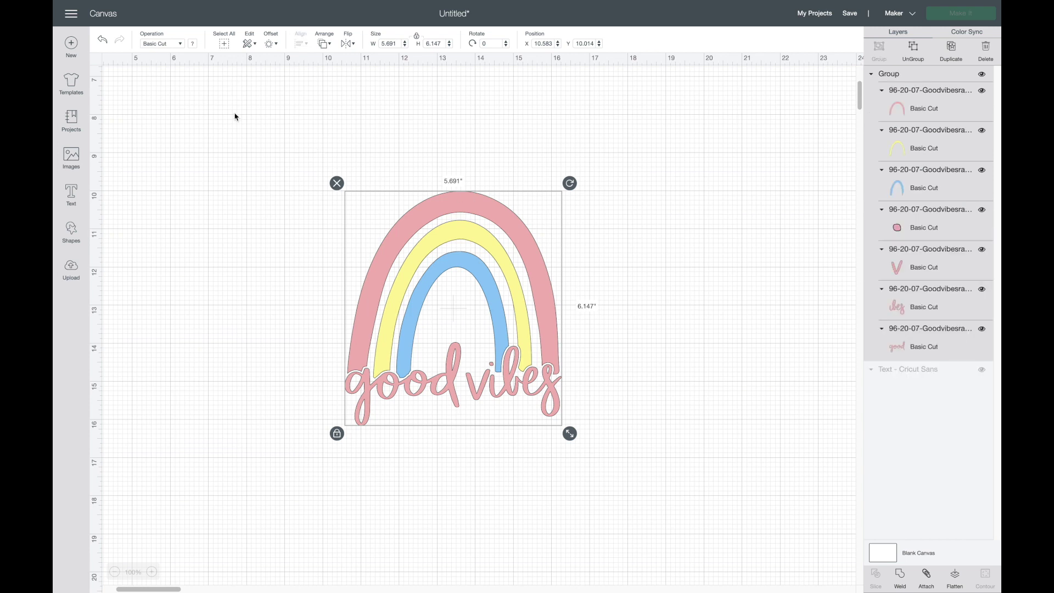
Step: Apply a welded, rounded-corner 0.097 in black offset, making a 5.882 x 6.34 in outline
click(271, 44)
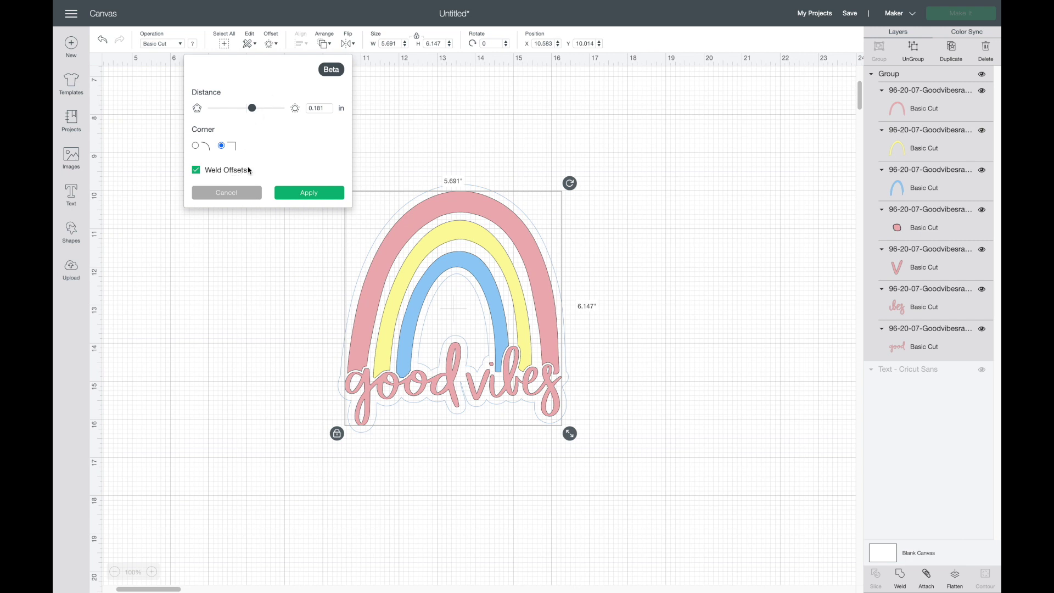
click(197, 172)
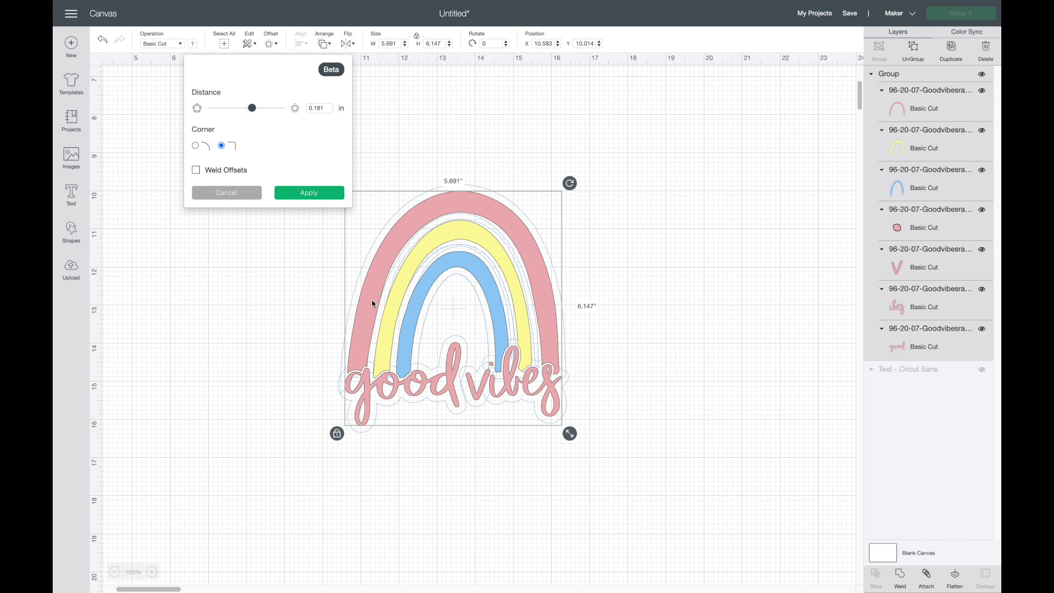
click(196, 169)
drag(254, 109, 250, 109)
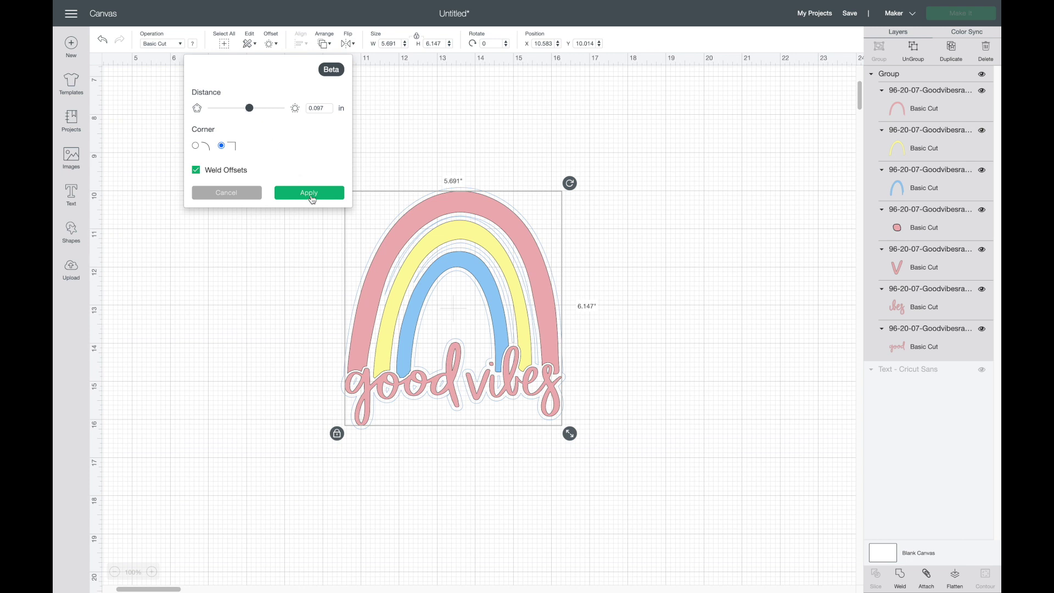
click(196, 146)
click(305, 196)
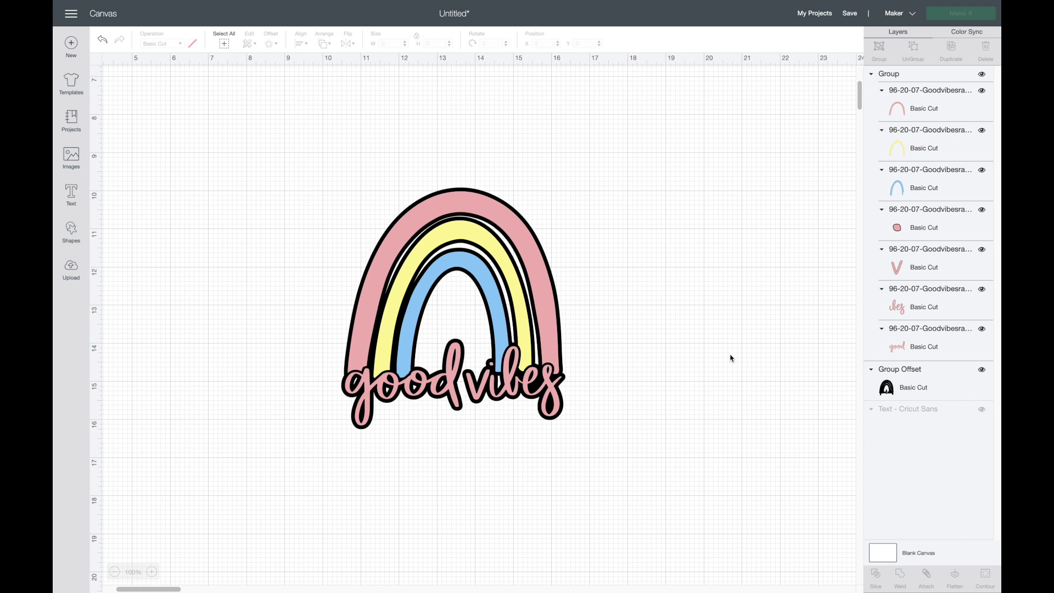
click(905, 389)
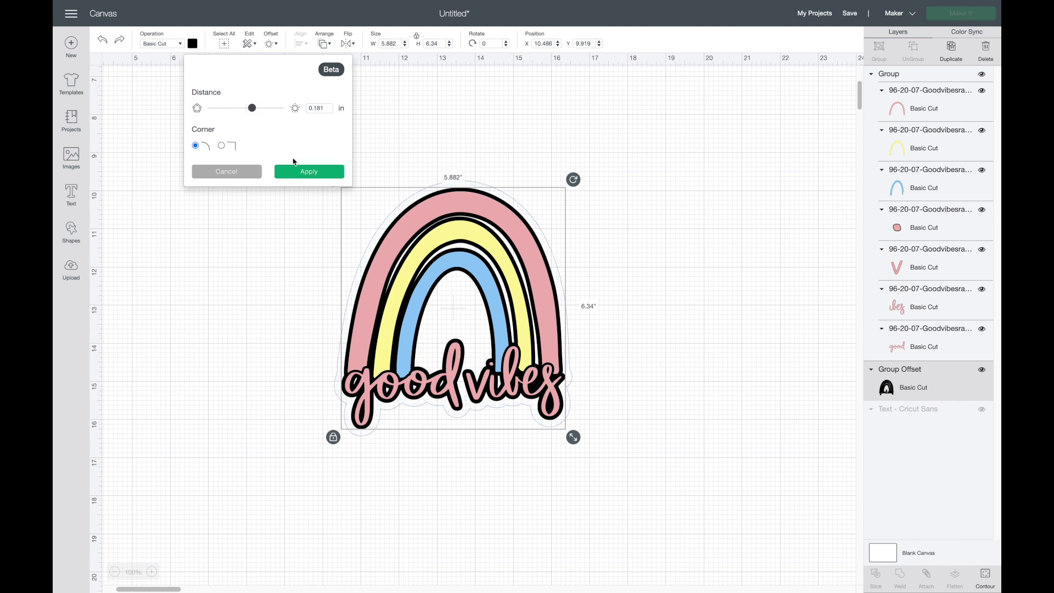
Step: Offset the black outline by 0.181 in and colour the new 6.239 x 6.697 in layer light grey
click(305, 172)
click(918, 420)
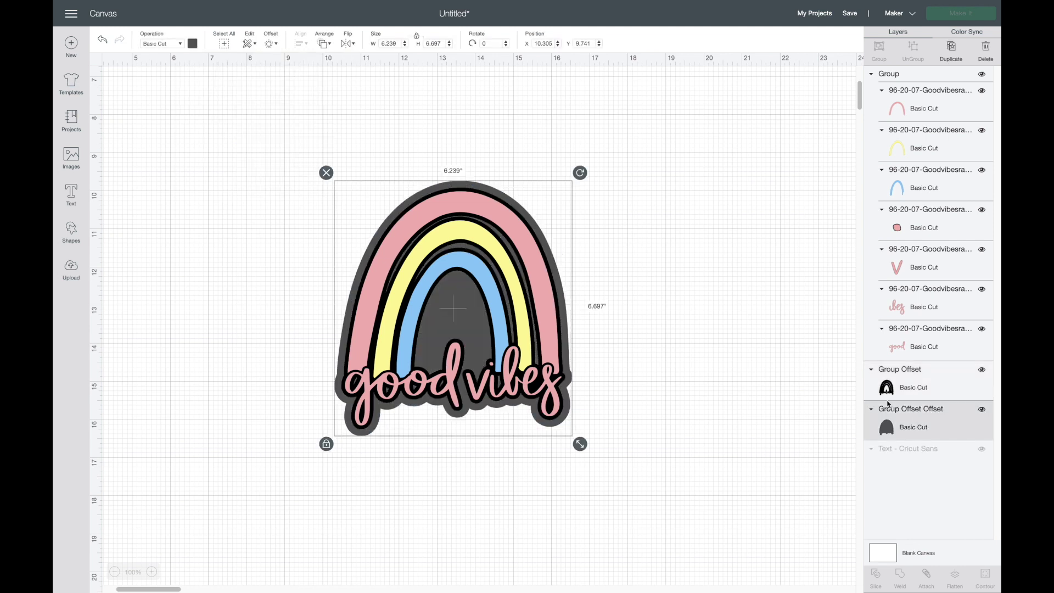
click(192, 43)
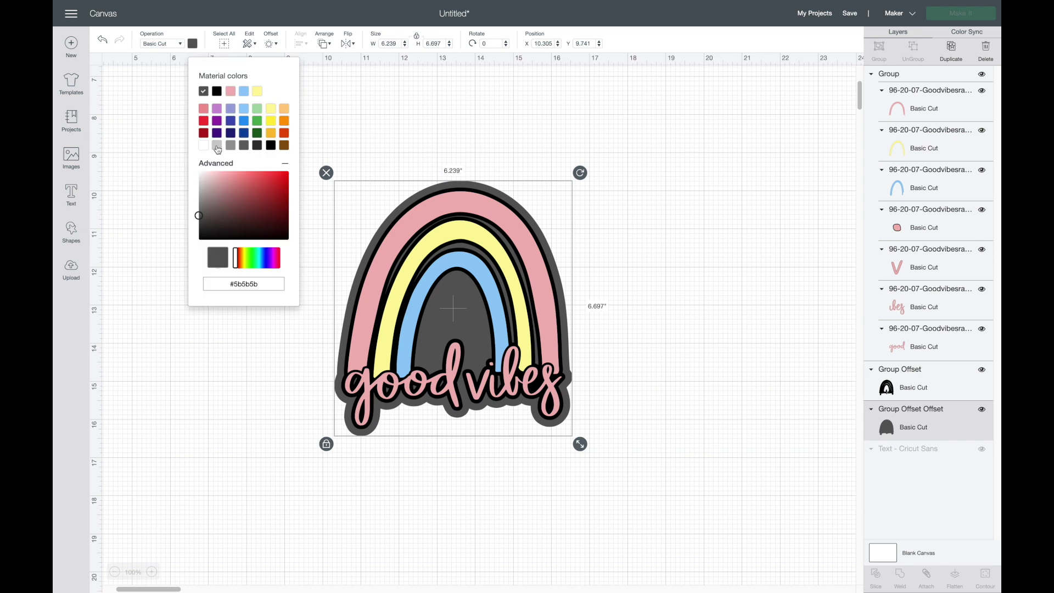
click(217, 145)
click(751, 416)
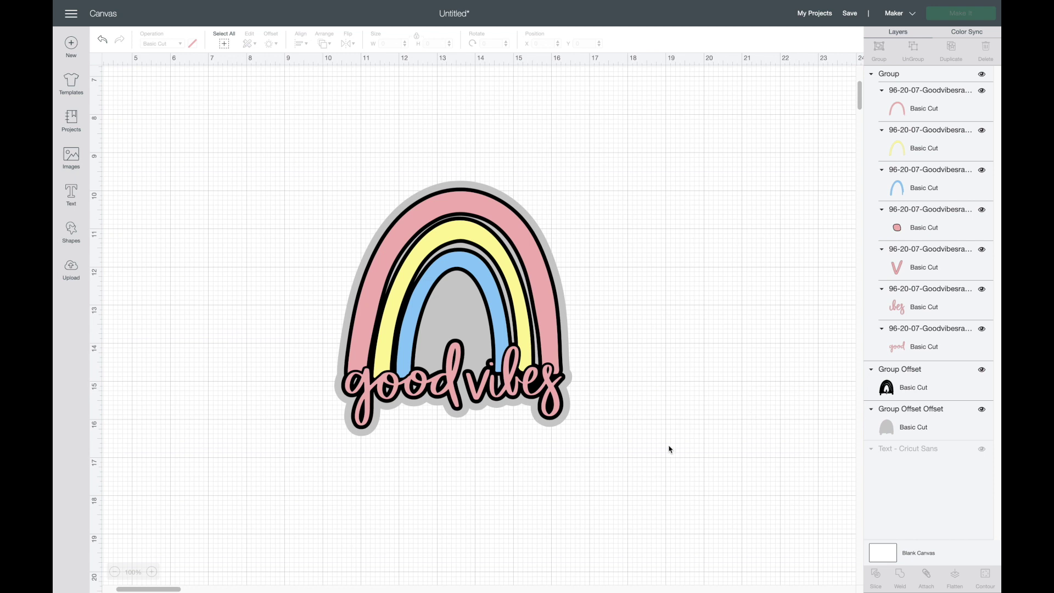
drag(670, 478, 237, 135)
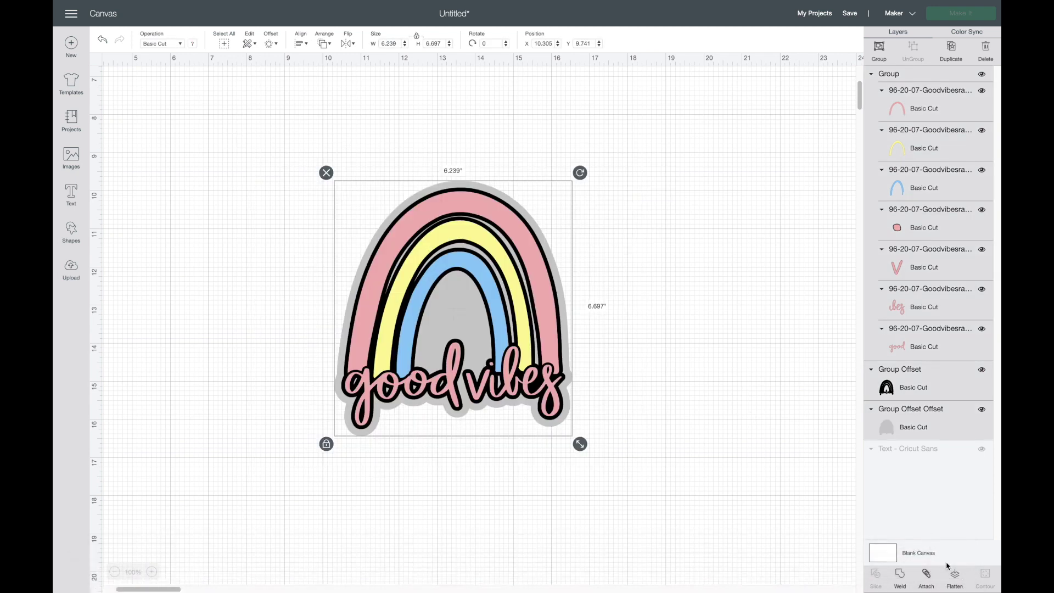
click(959, 588)
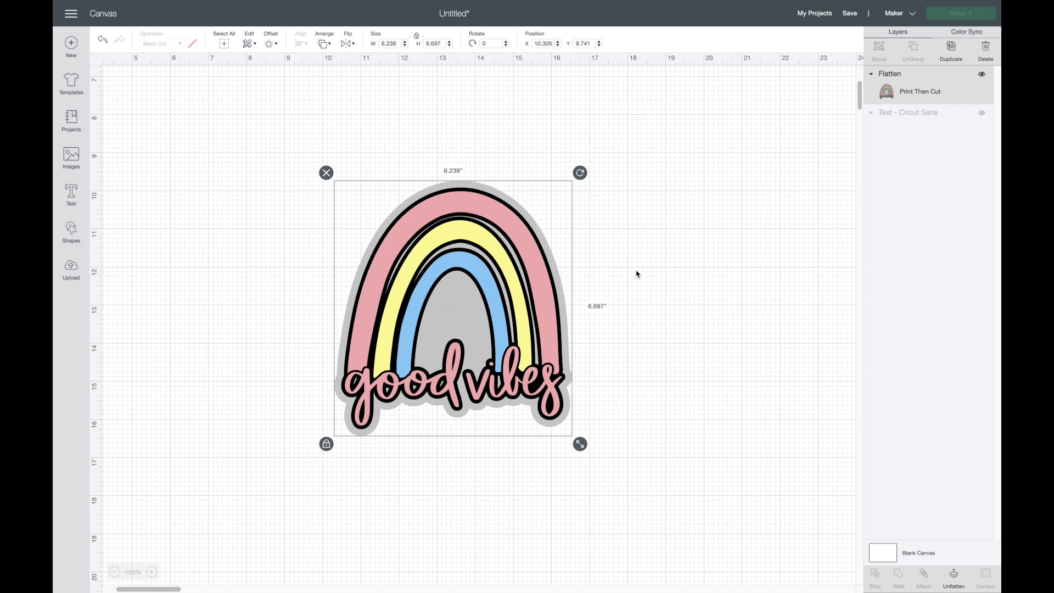
key(super+z)
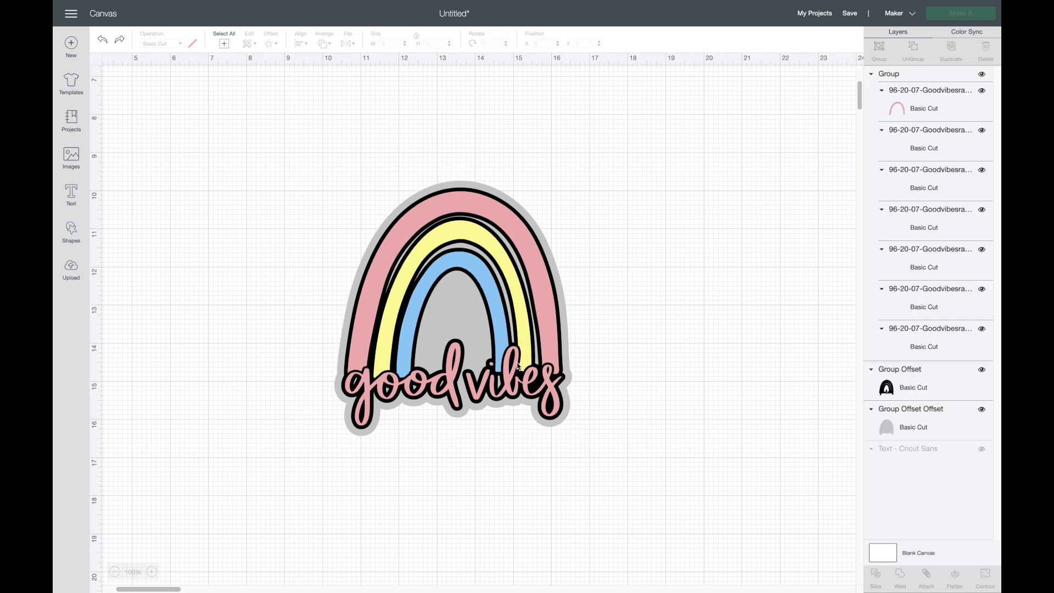